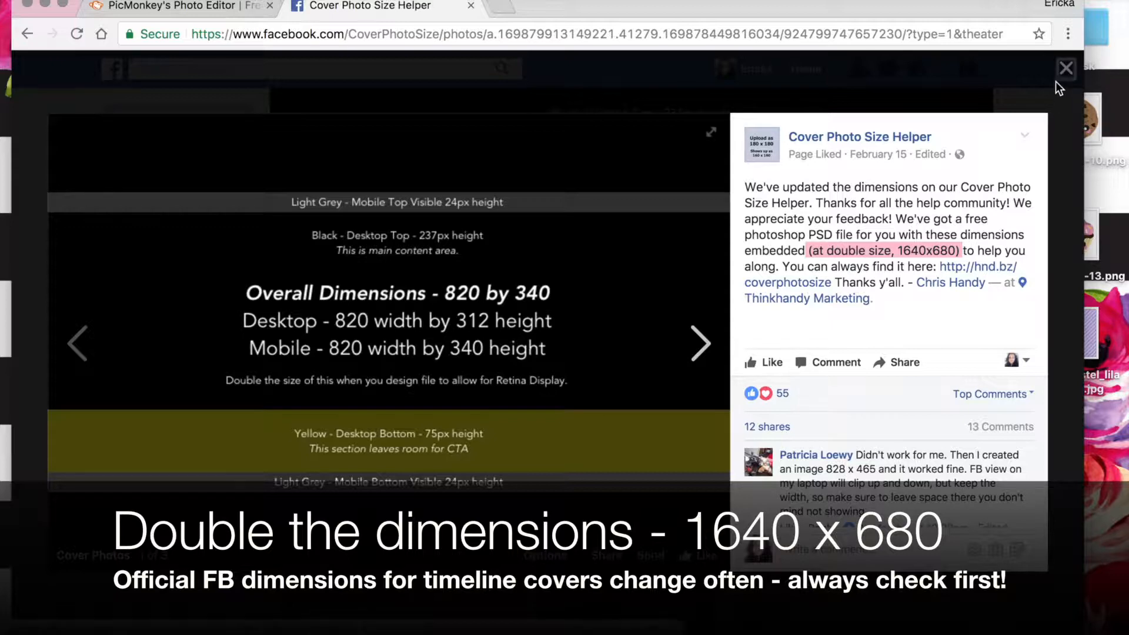
Step: Switch to PicMonkey, create a custom 1640 × 680 pixel design canvas, and make its background transparent
left_click(1065, 70)
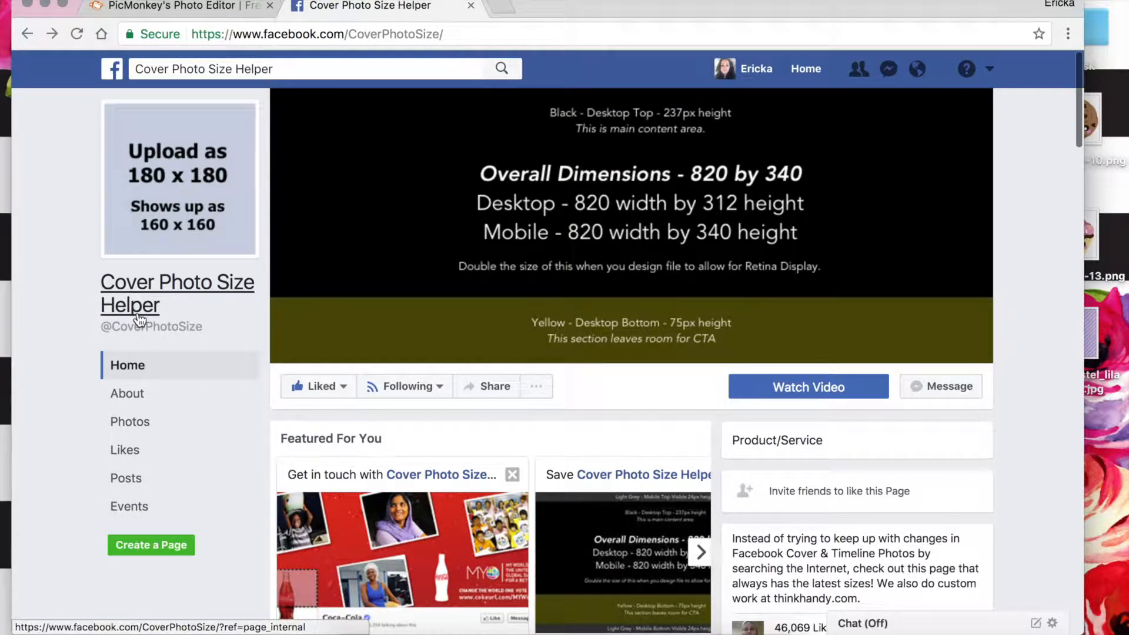
left_click(176, 7)
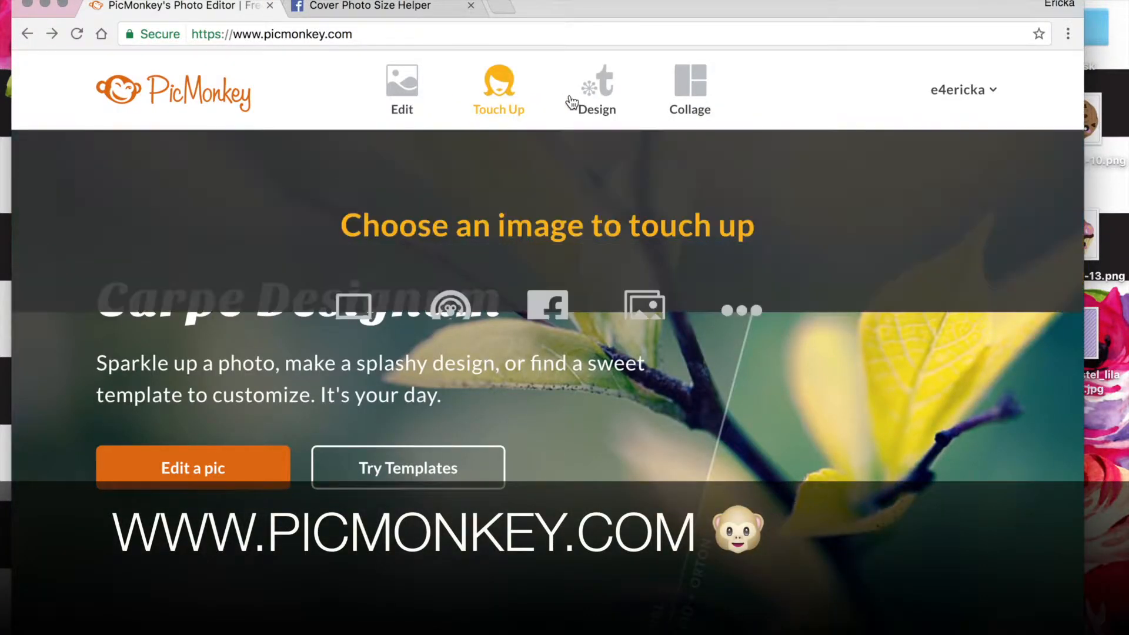
mouse_move(607, 105)
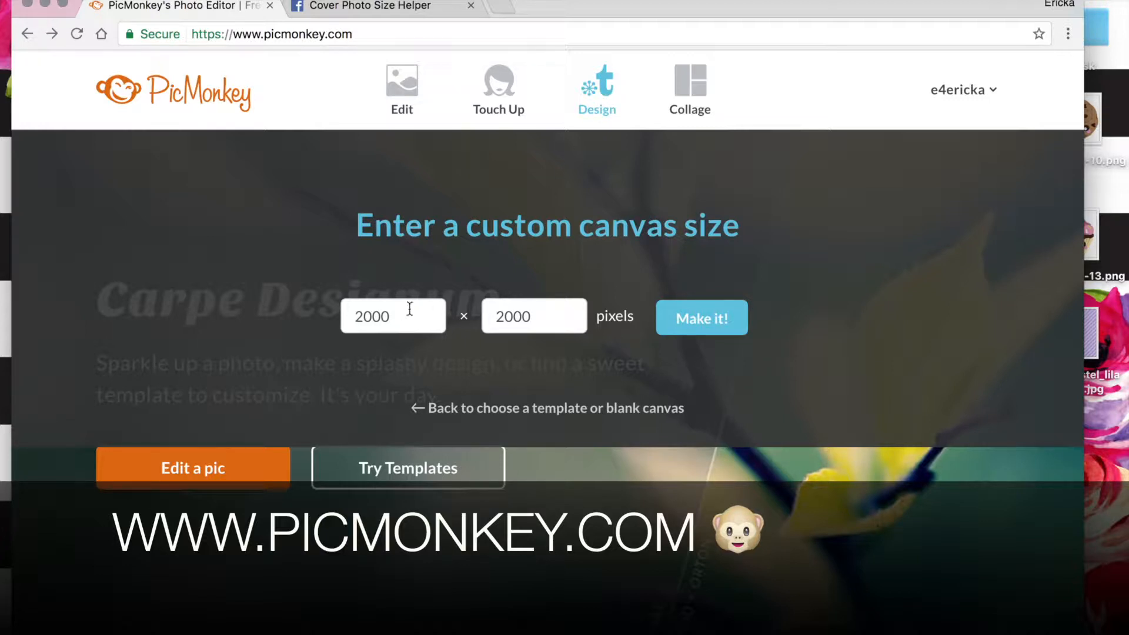
left_click_drag(405, 312, 330, 313)
type("164")
left_click_drag(540, 320, 446, 321)
type("680")
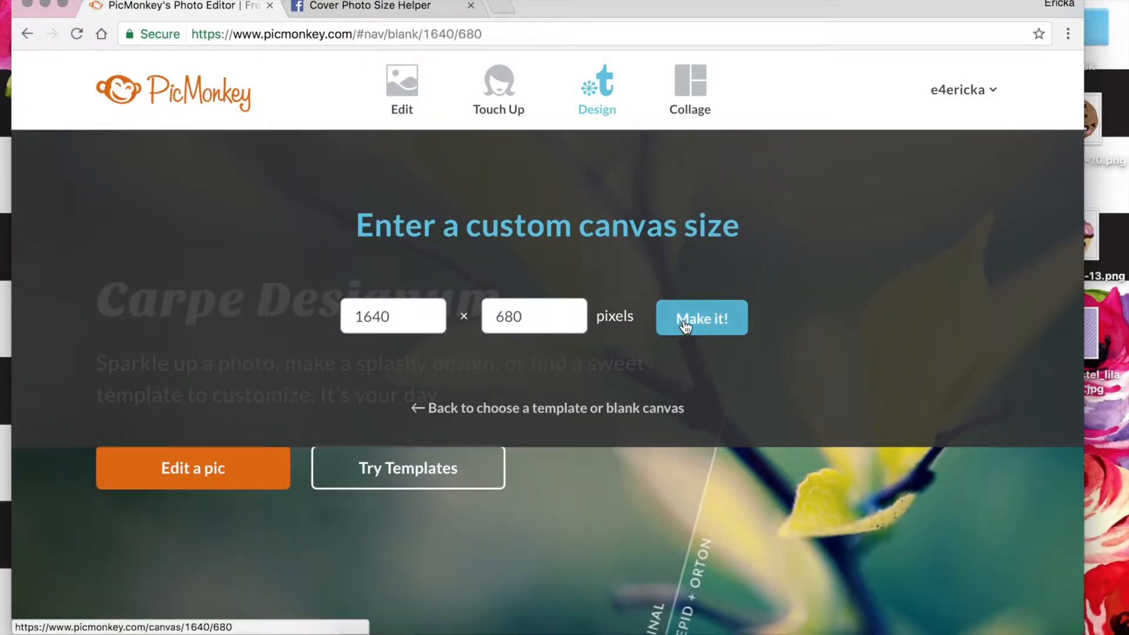
left_click(683, 319)
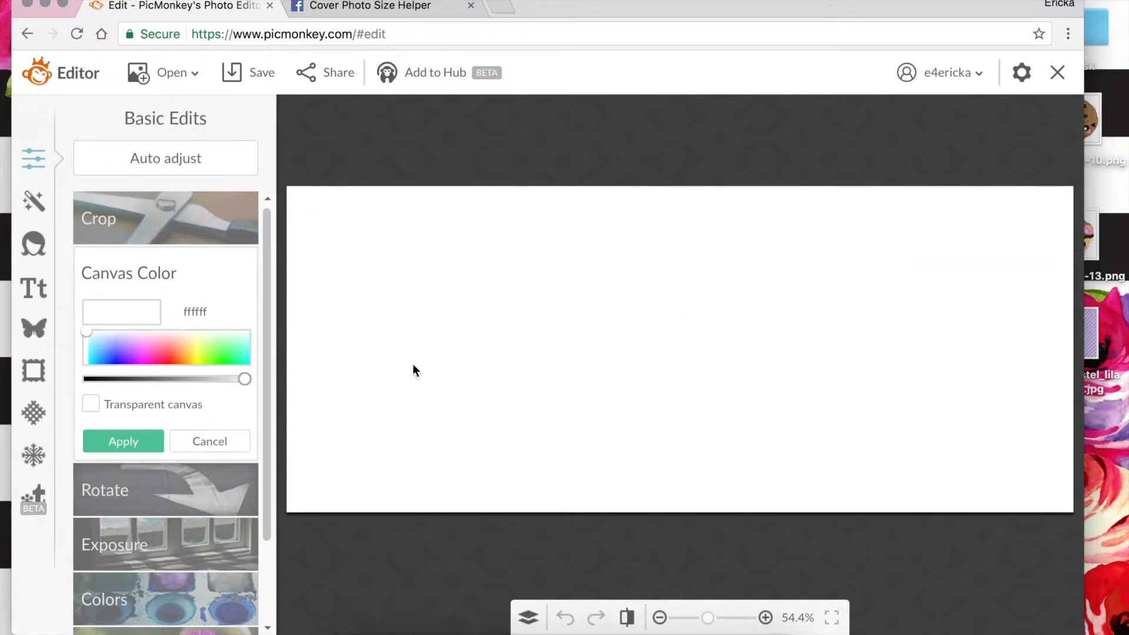
left_click(93, 406)
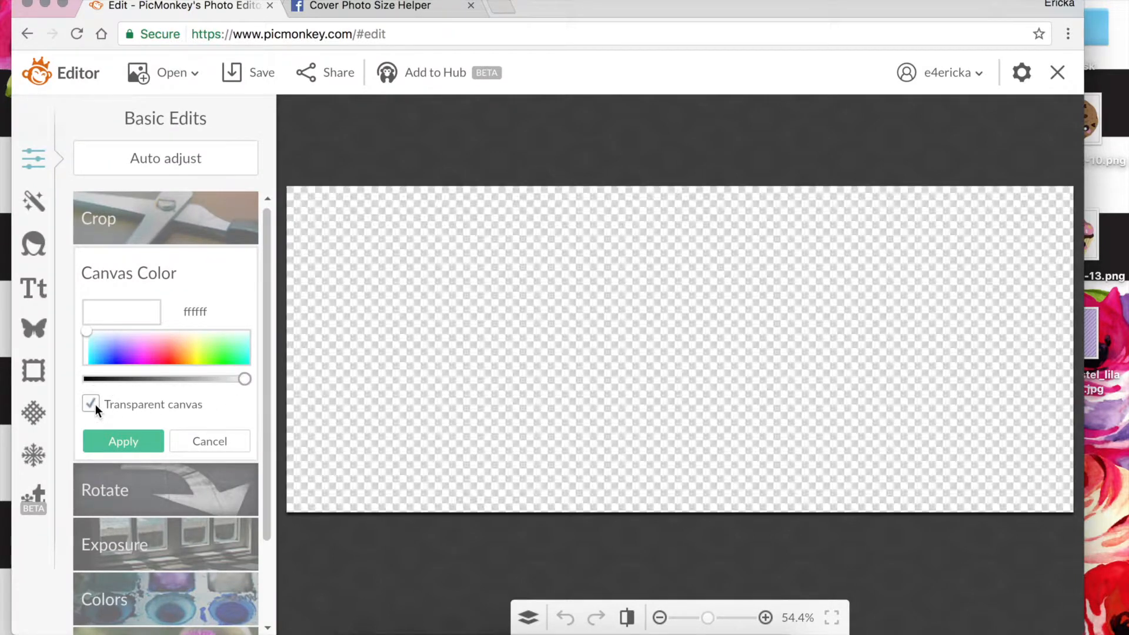
left_click(112, 440)
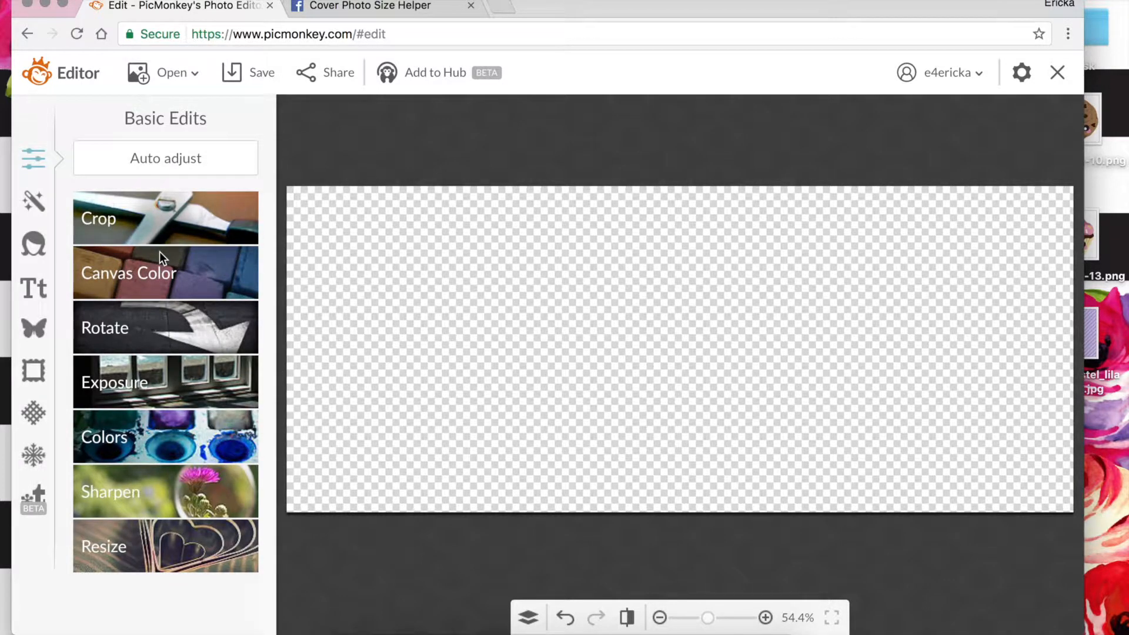
Step: Add rainbowpastel_lilacstripes.jpg from the computer's desktop folder as an overlay on the blank canvas
left_click(33, 330)
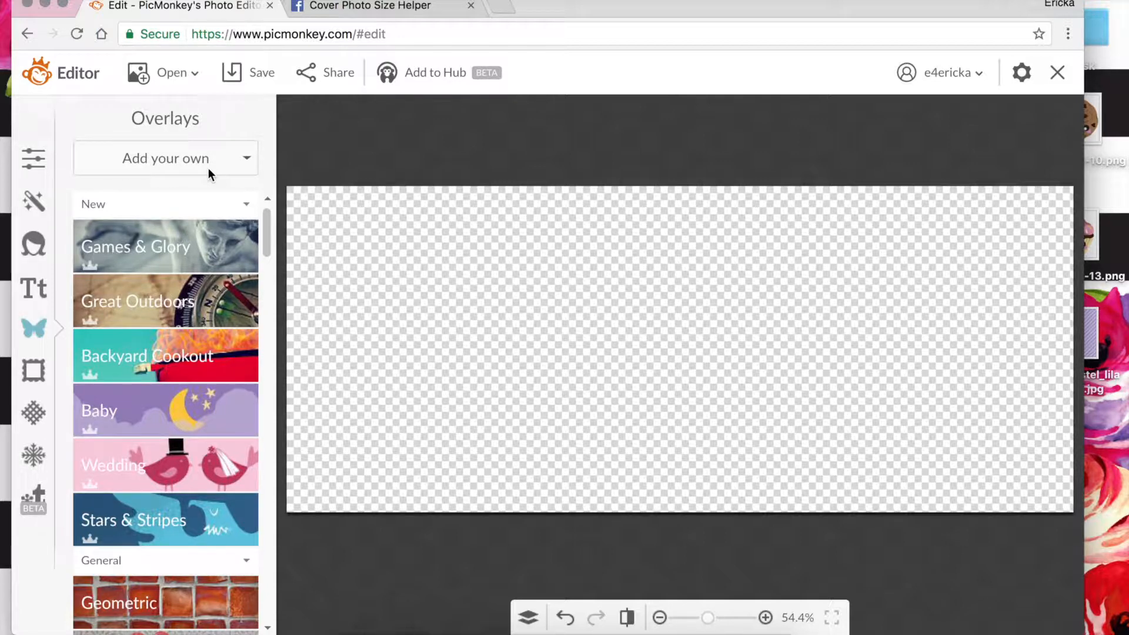
left_click(243, 164)
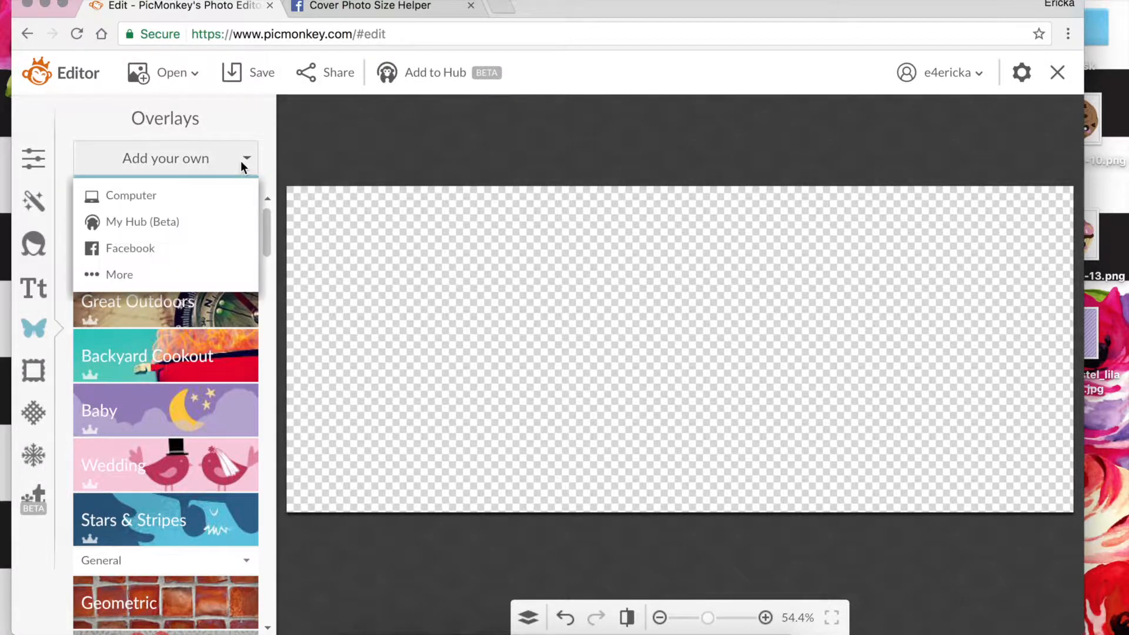
left_click(176, 196)
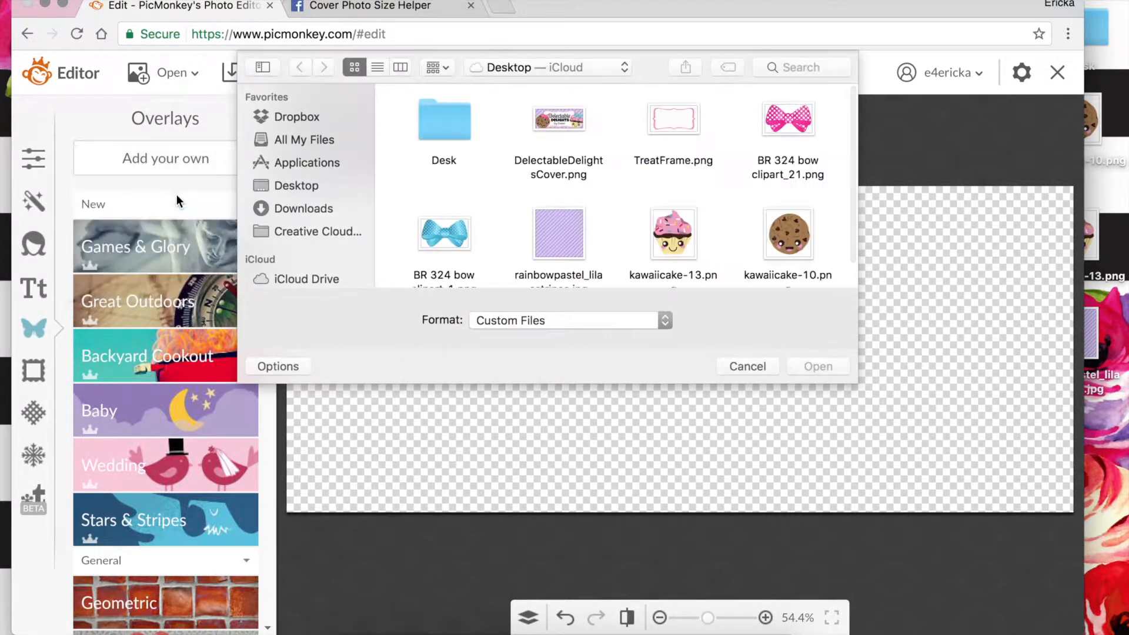
left_click(551, 233)
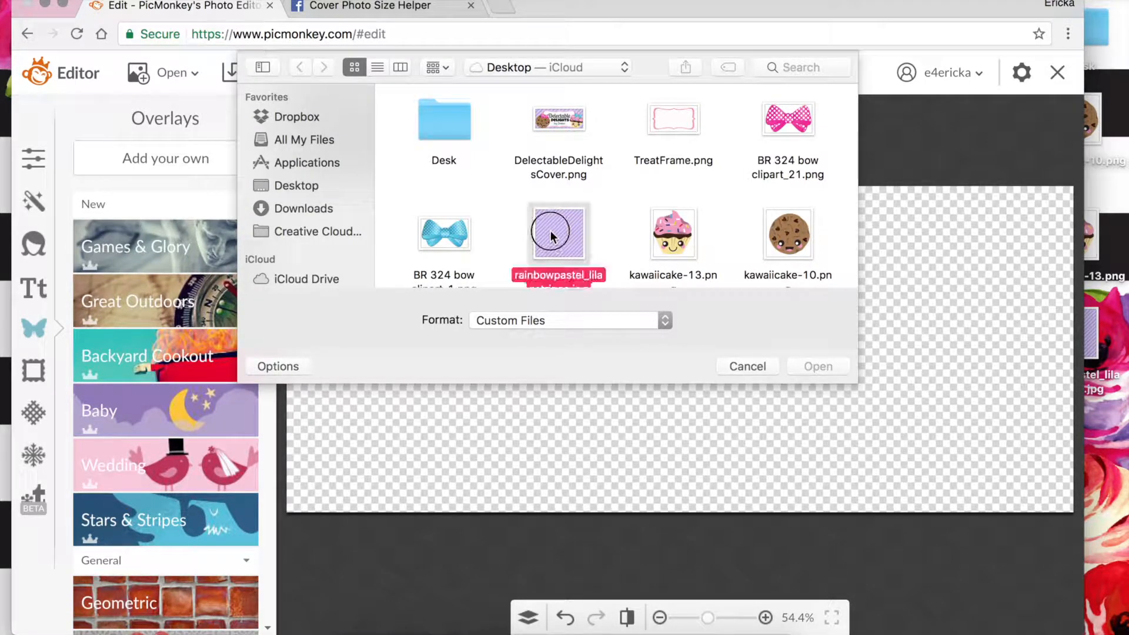
left_click(817, 365)
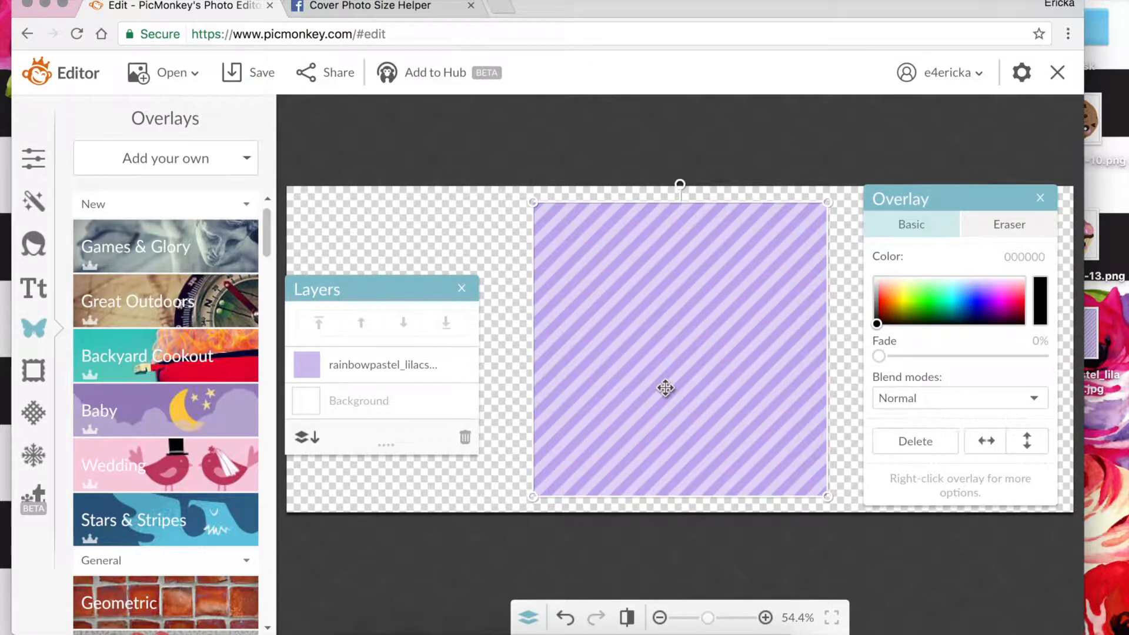
Step: With the canvas at 33.3% zoom and the floating panels clear of it, enlarge and position the striped overlay to cover the whole canvas
left_click(661, 618)
left_click(661, 618)
left_click_drag(429, 299, 445, 501)
left_click_drag(933, 194, 959, 550)
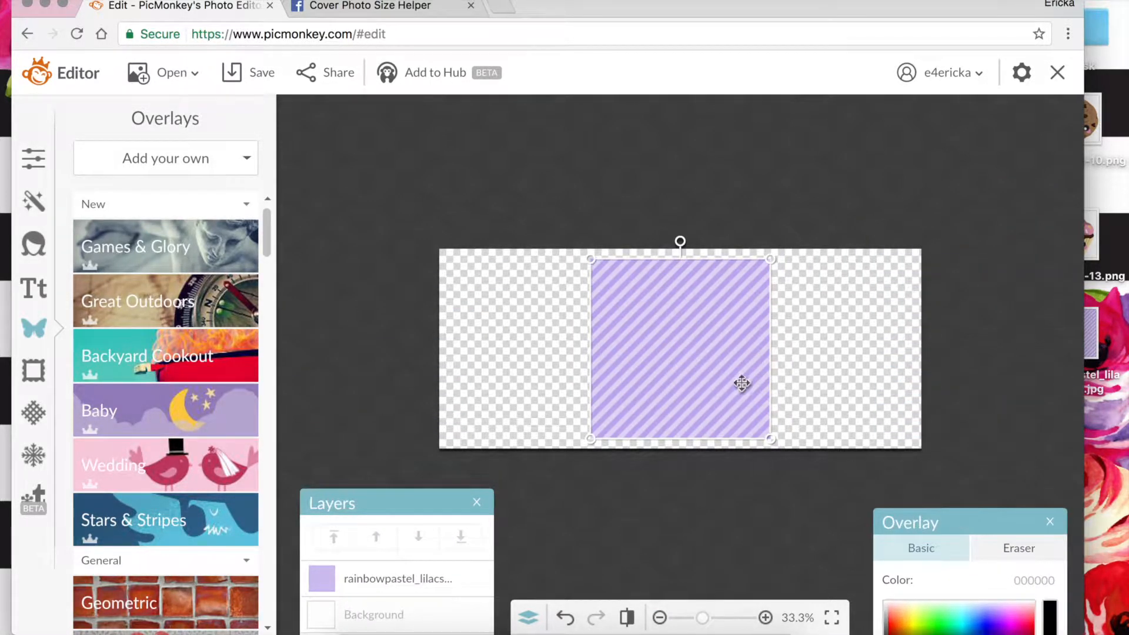
left_click_drag(770, 259, 930, 96)
left_click_drag(880, 176, 723, 244)
left_click_drag(777, 504, 787, 518)
left_click_drag(787, 164, 1015, 22)
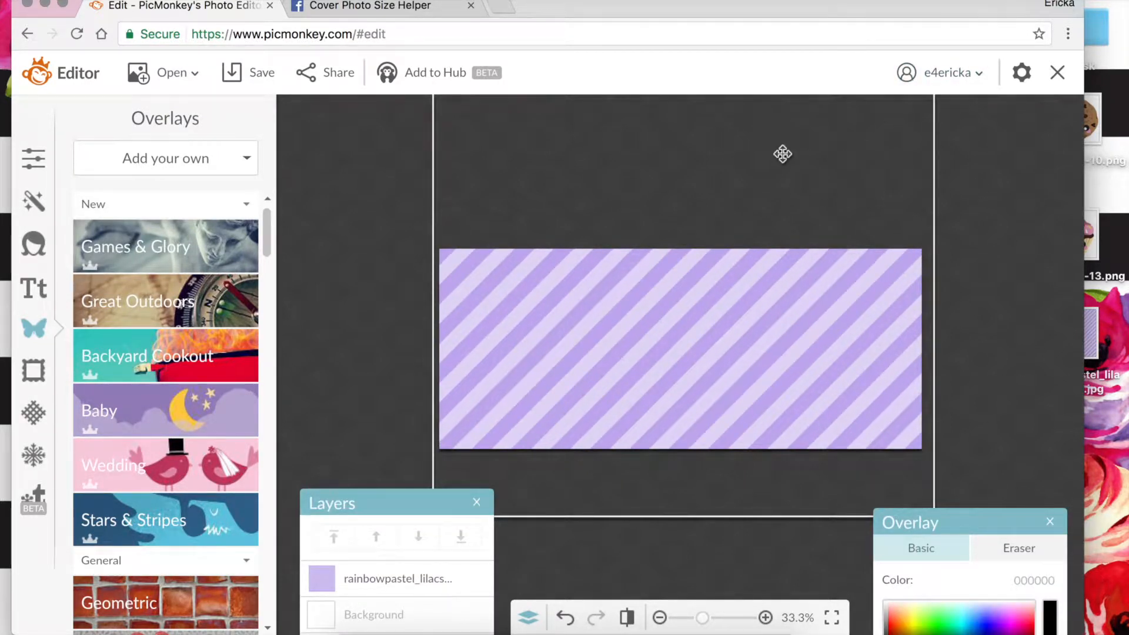
left_click(324, 225)
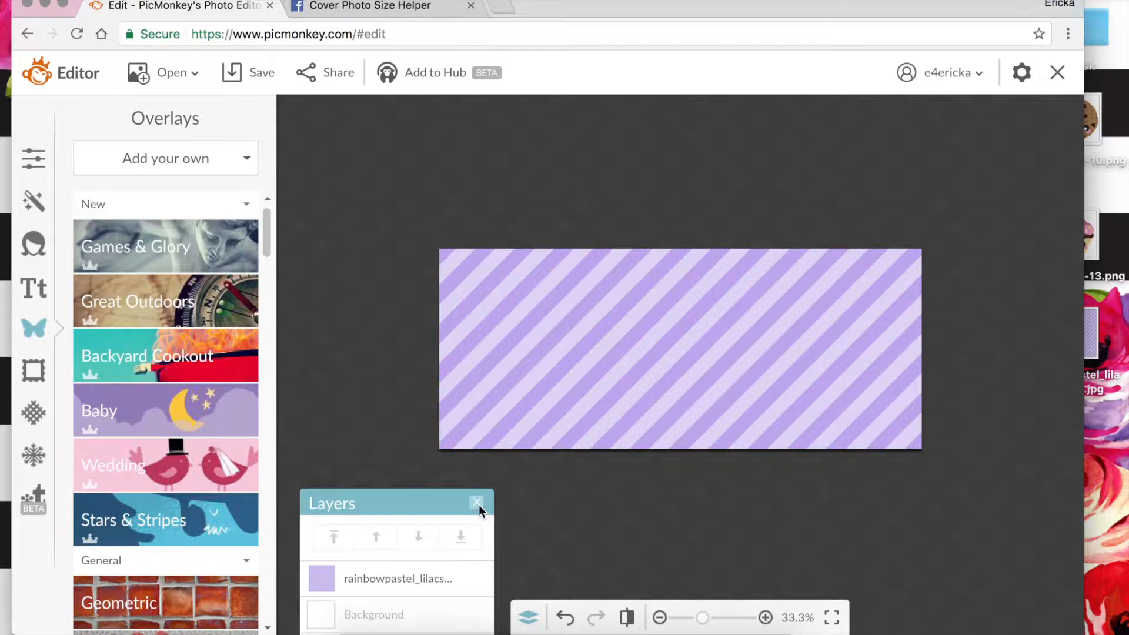
Step: Add TreatFrame.png from the computer as an overlay, enlarge it and place it in the middle of the striped background
left_click(164, 160)
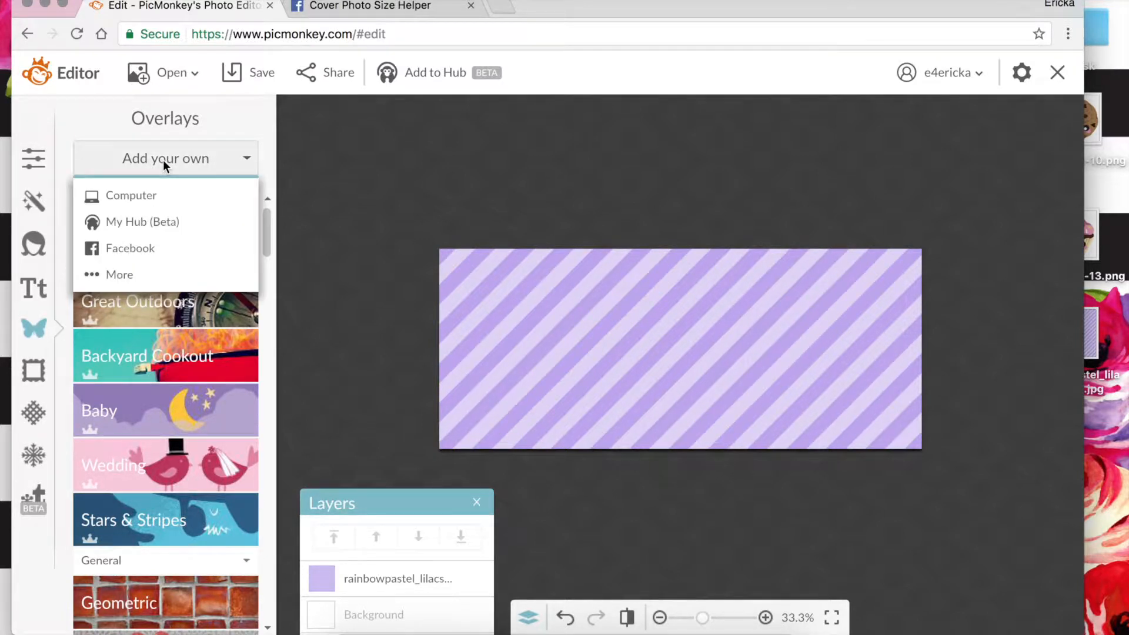
left_click(155, 197)
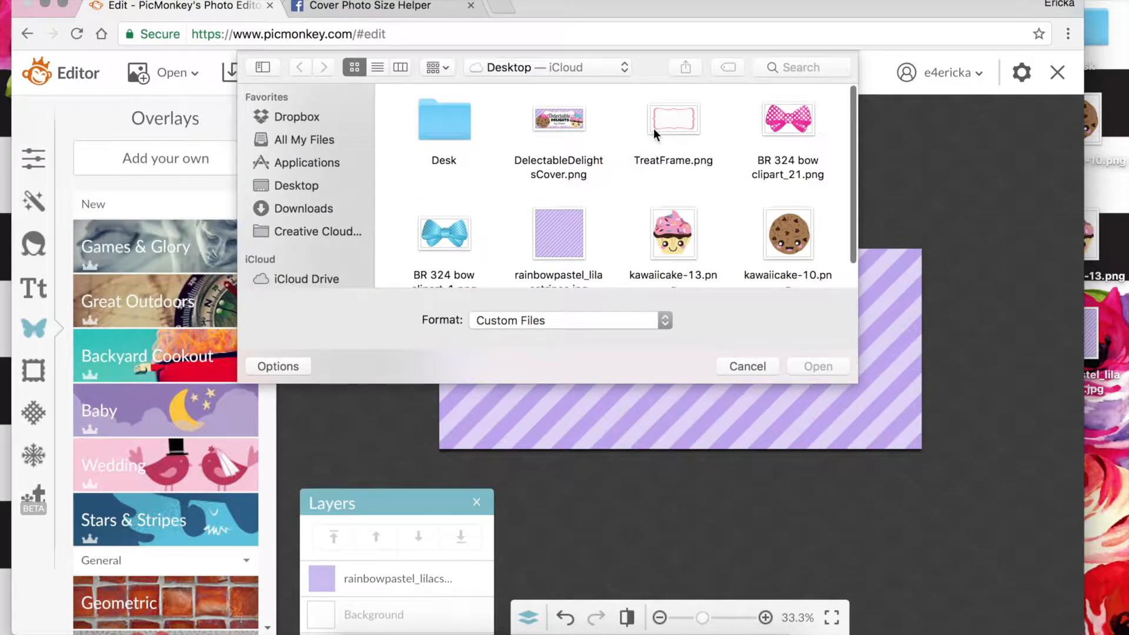
left_click(664, 130)
left_click(831, 365)
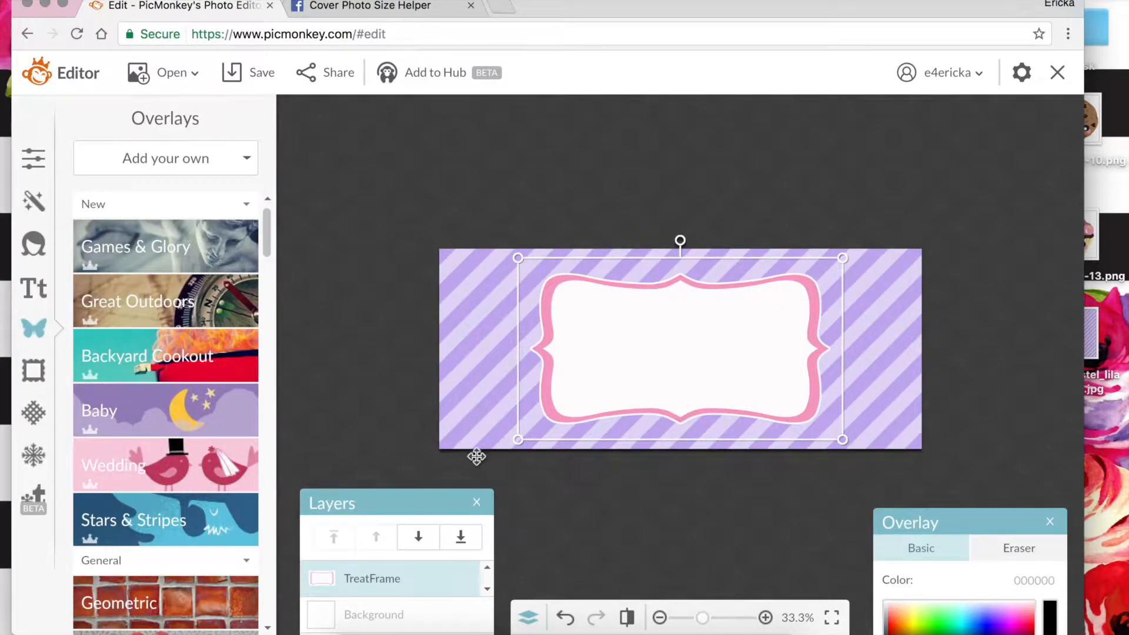
left_click_drag(518, 439, 459, 474)
left_click_drag(620, 386, 670, 359)
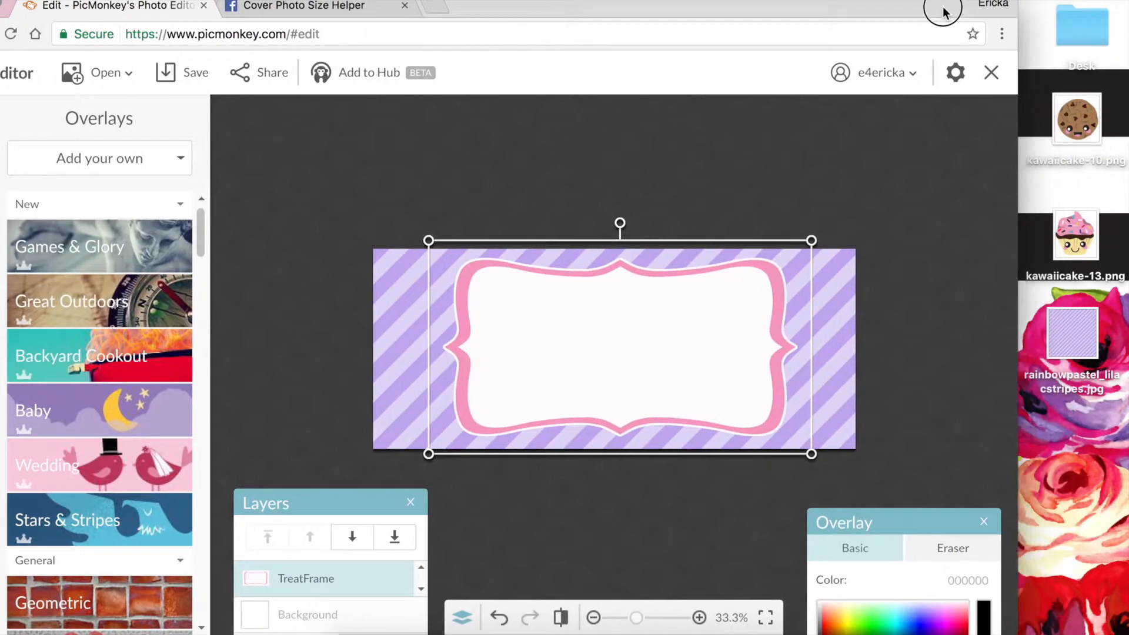
Step: Preview the finished design DelectableDelightsCover.png on the desktop for reference, close it and return to the editor
left_click_drag(944, 12, 843, 13)
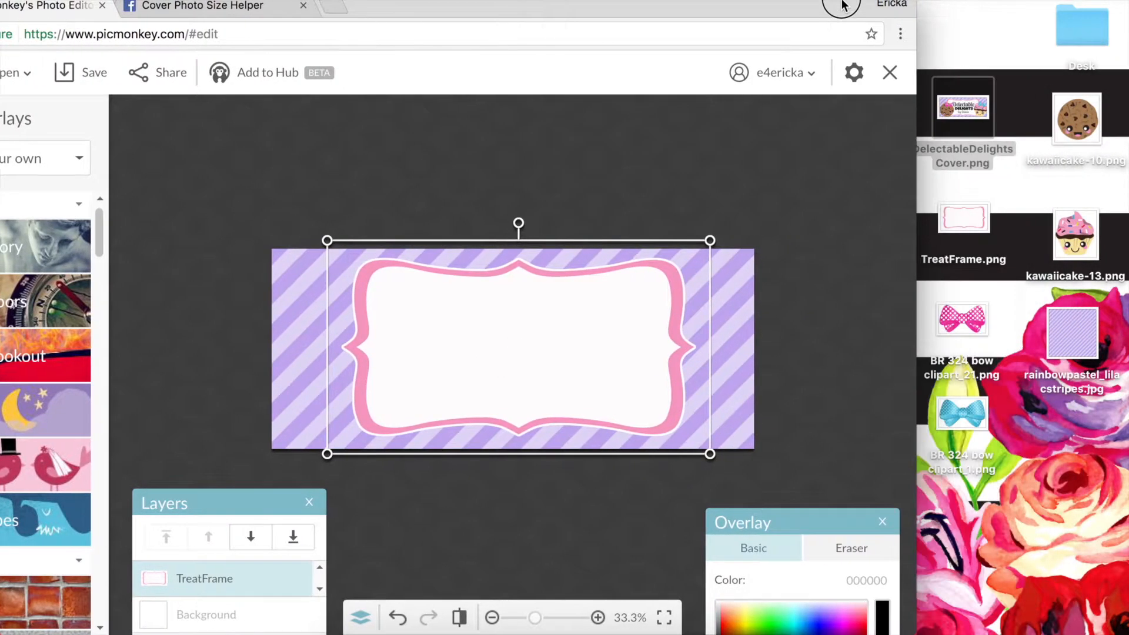
left_click(962, 106)
key("space")
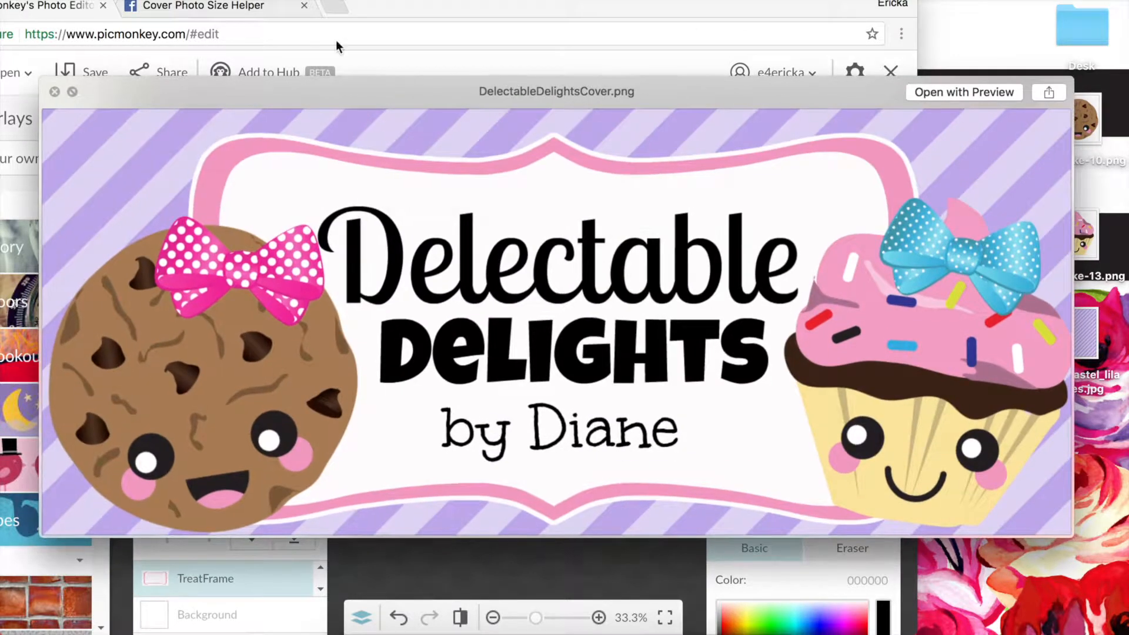
left_click(55, 92)
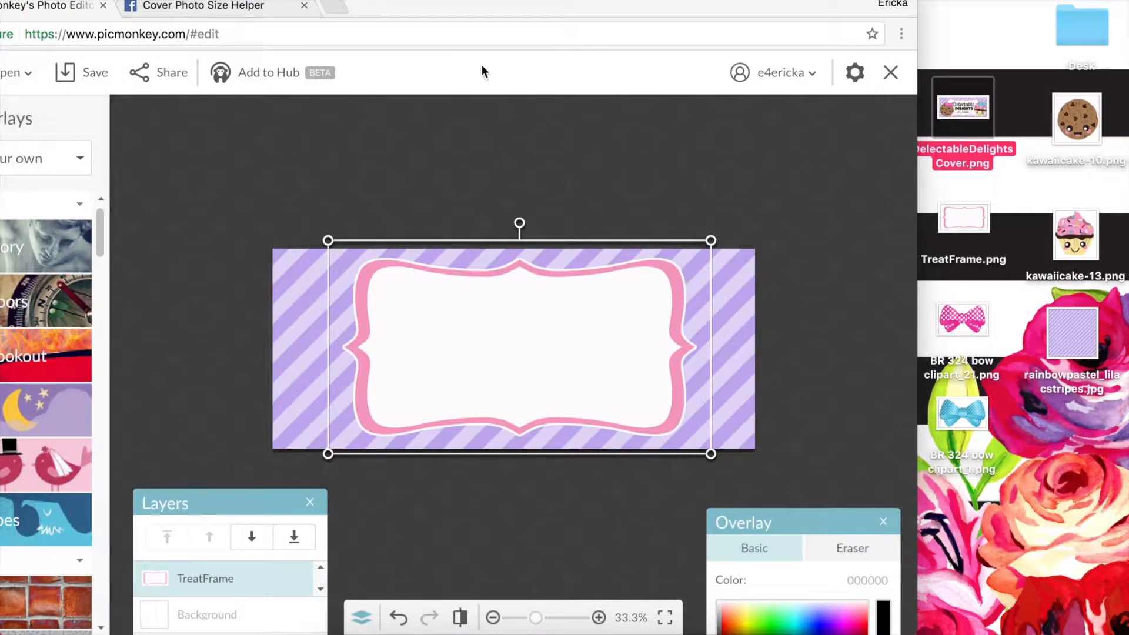
left_click_drag(519, 18, 642, 8)
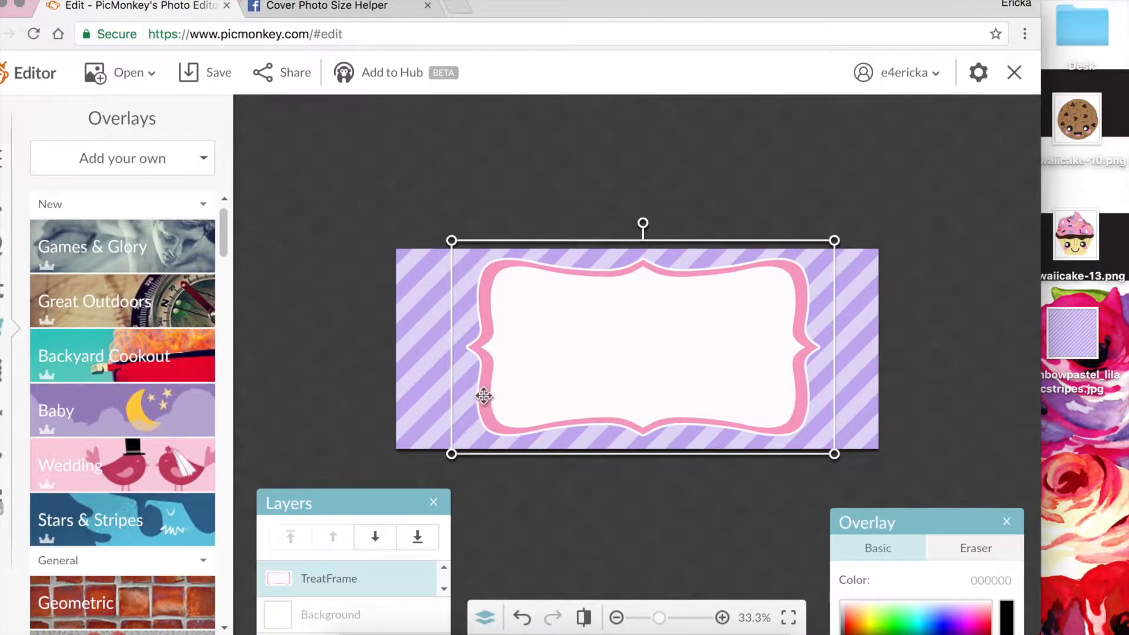
Step: Enlarge the frame overlay slightly more and adjust its position so it spans nearly the full canvas height
left_click_drag(450, 456, 426, 473)
left_click_drag(628, 330, 630, 324)
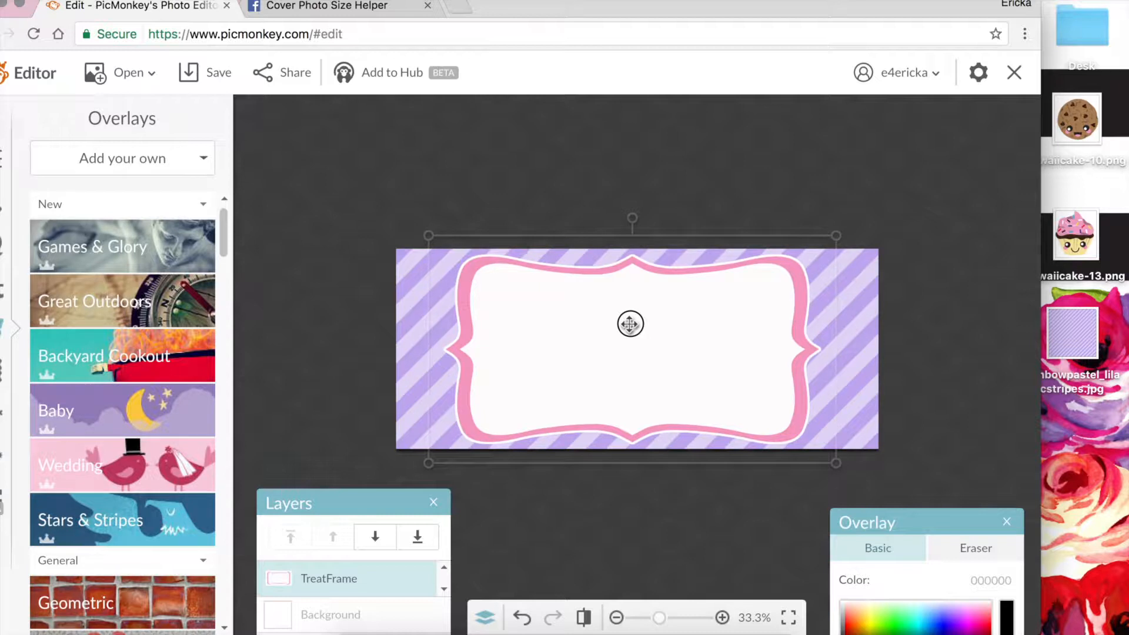
left_click(698, 181)
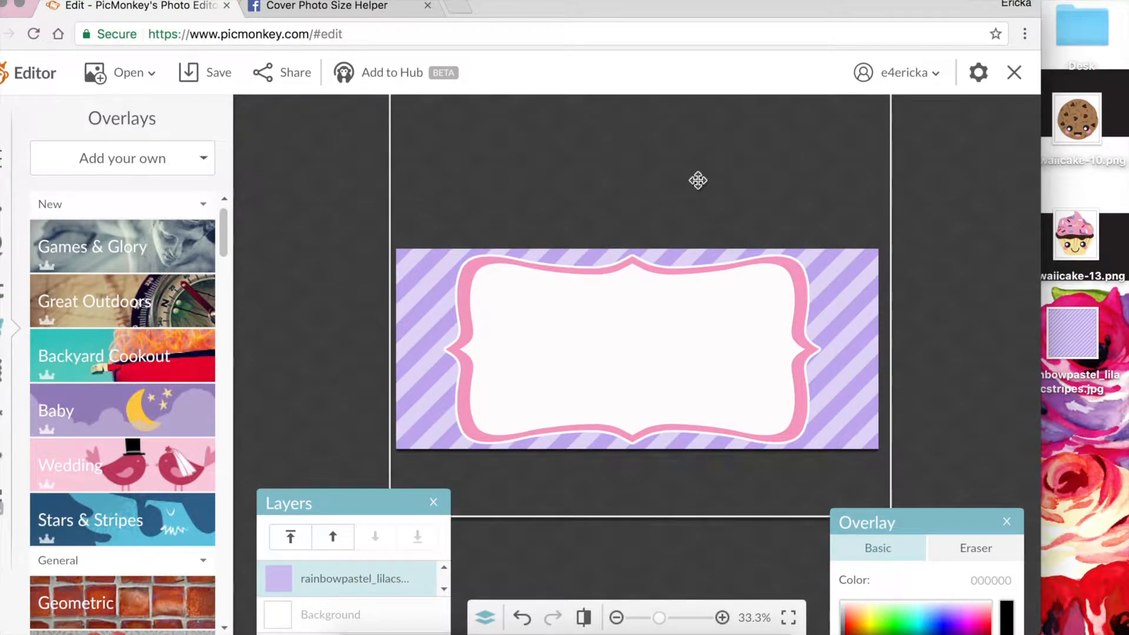
left_click(291, 260)
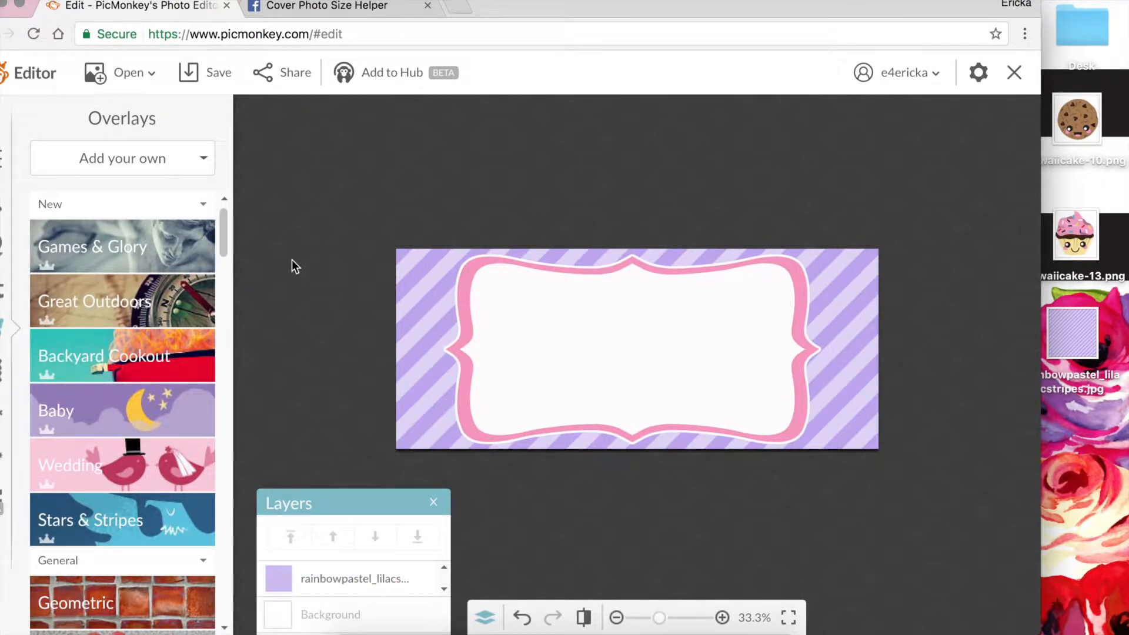
Step: Add the cupcake image kawaiicake-13.png from the computer as an overlay
left_click(173, 169)
left_click(86, 195)
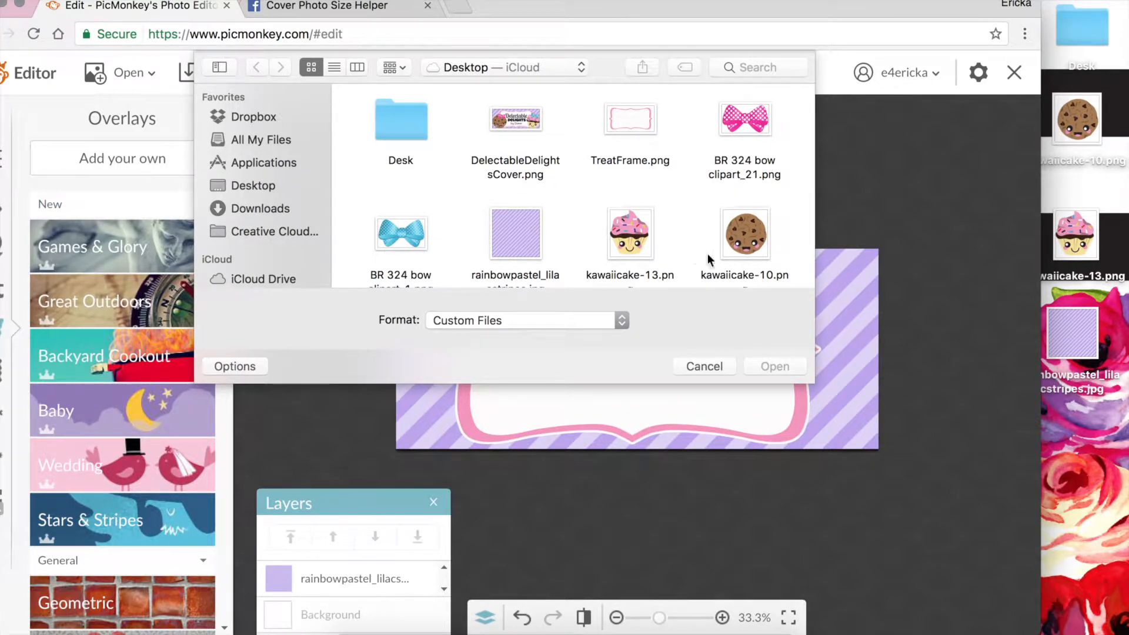
left_click(630, 242)
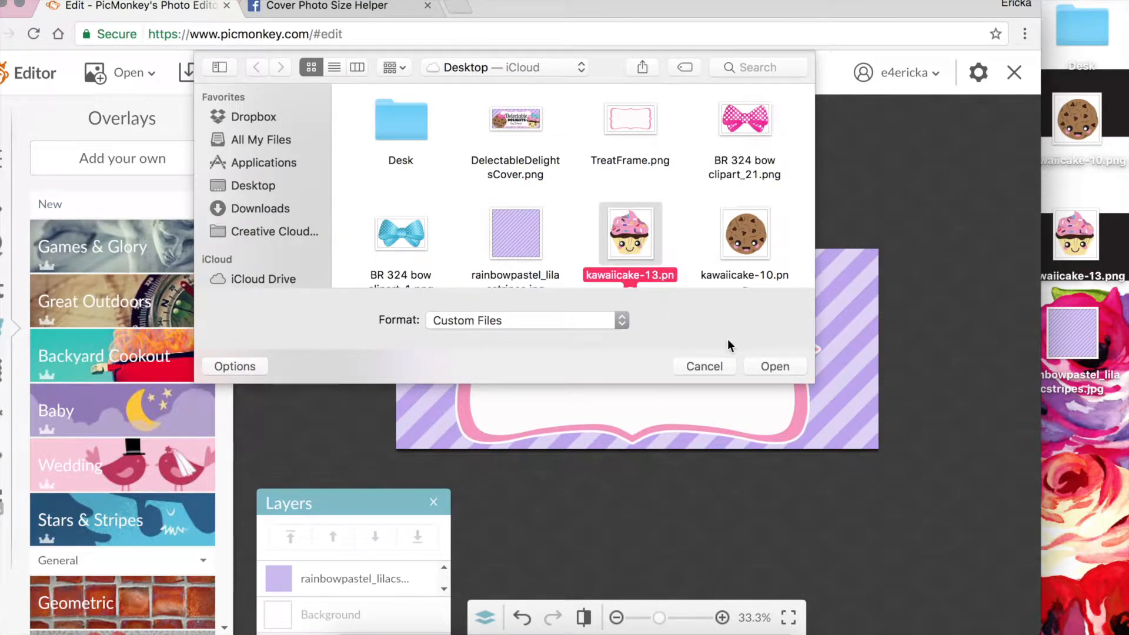
left_click(759, 363)
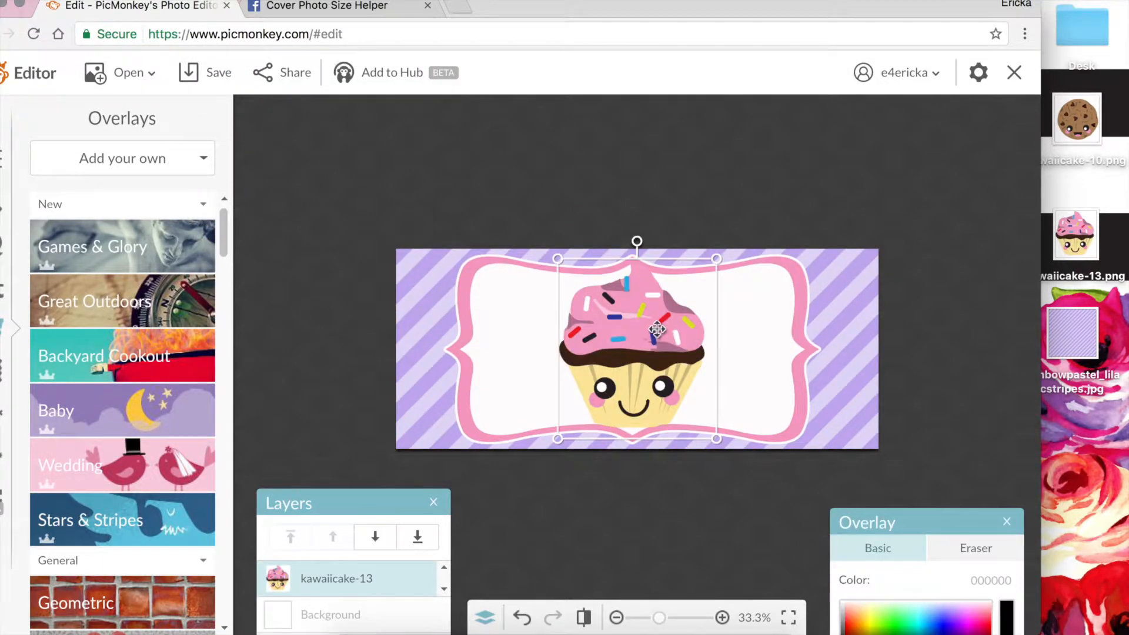
Step: Place the cupcake over the frame's right end and tilt it slightly clockwise
left_click_drag(643, 327, 804, 346)
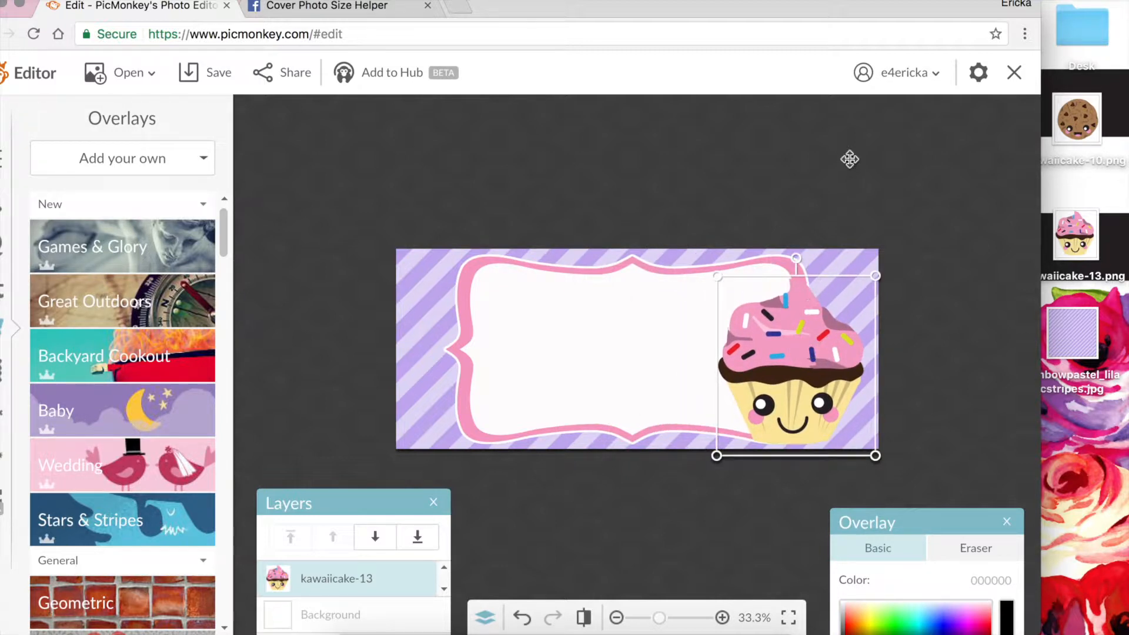
left_click_drag(806, 255, 811, 259)
left_click_drag(809, 328, 814, 327)
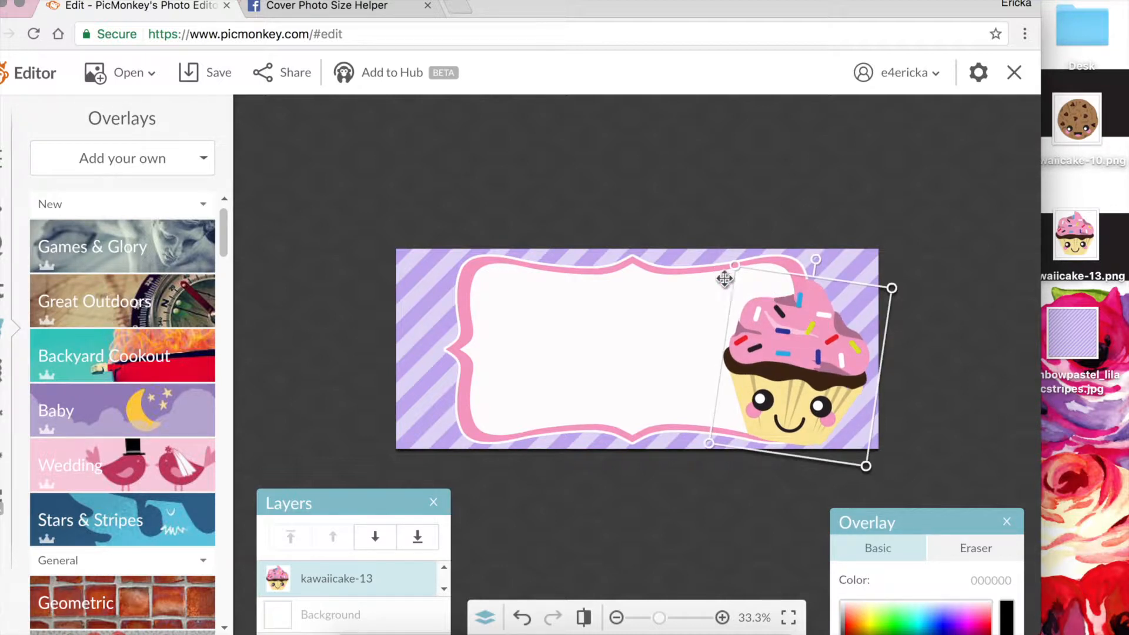
left_click(700, 218)
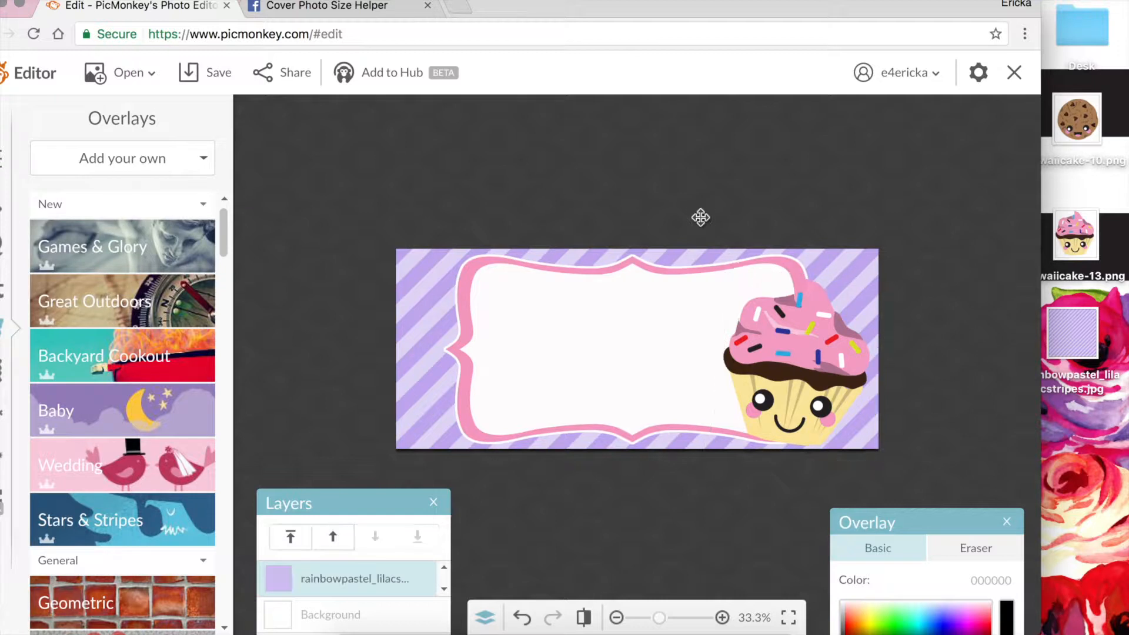
Step: Add the cookie image kawaiicake-10.png from the computer as an overlay
left_click(148, 155)
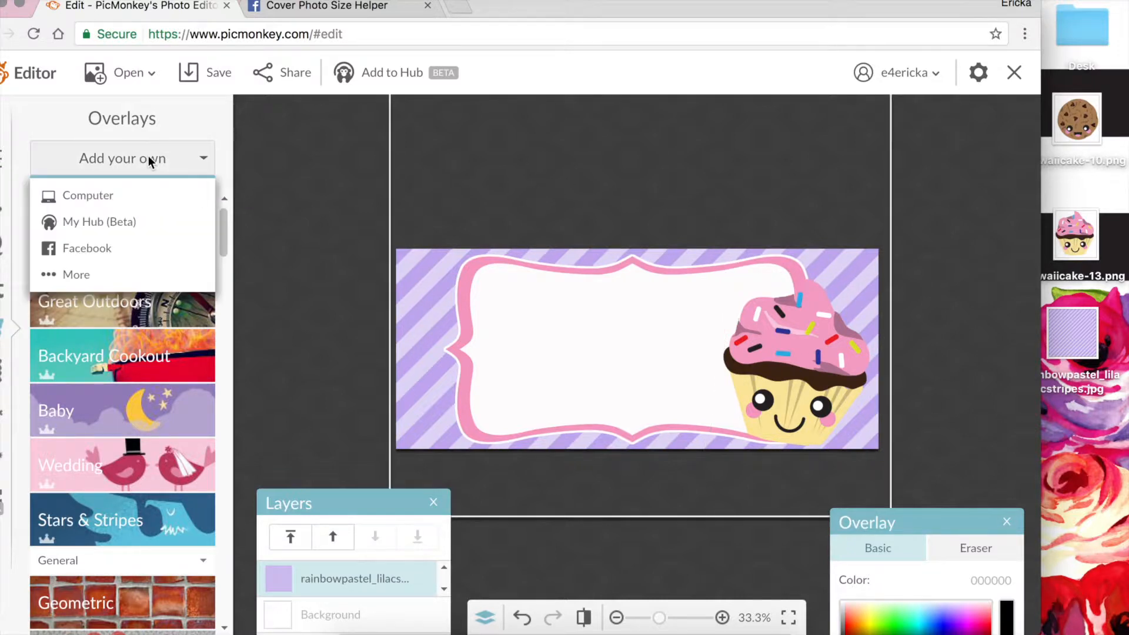
left_click(134, 199)
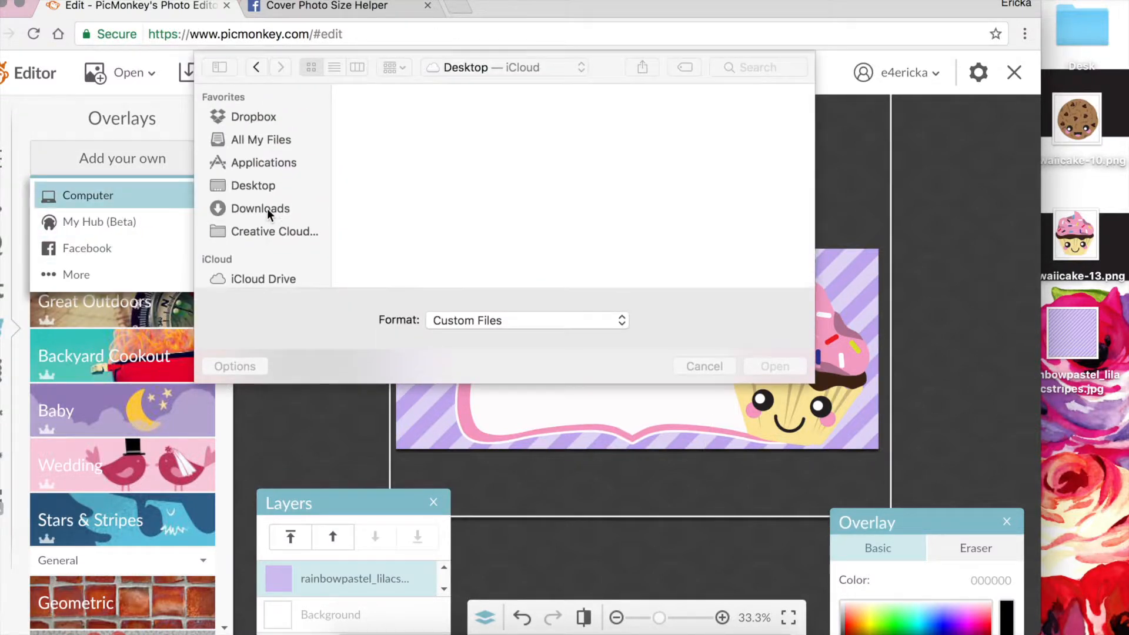
left_click(746, 235)
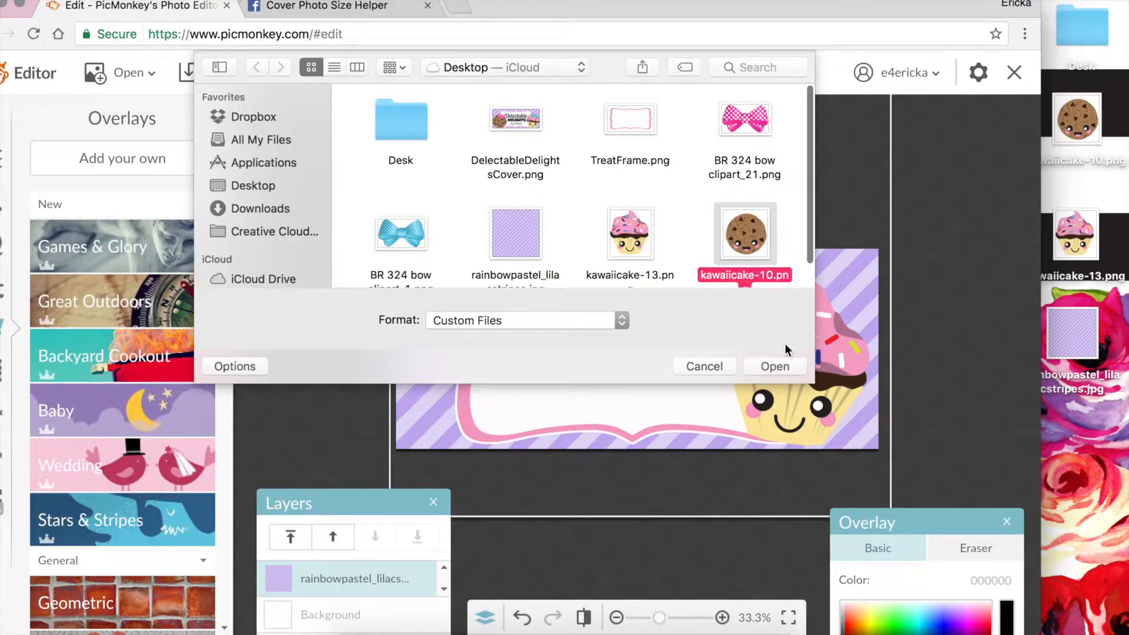
left_click(775, 365)
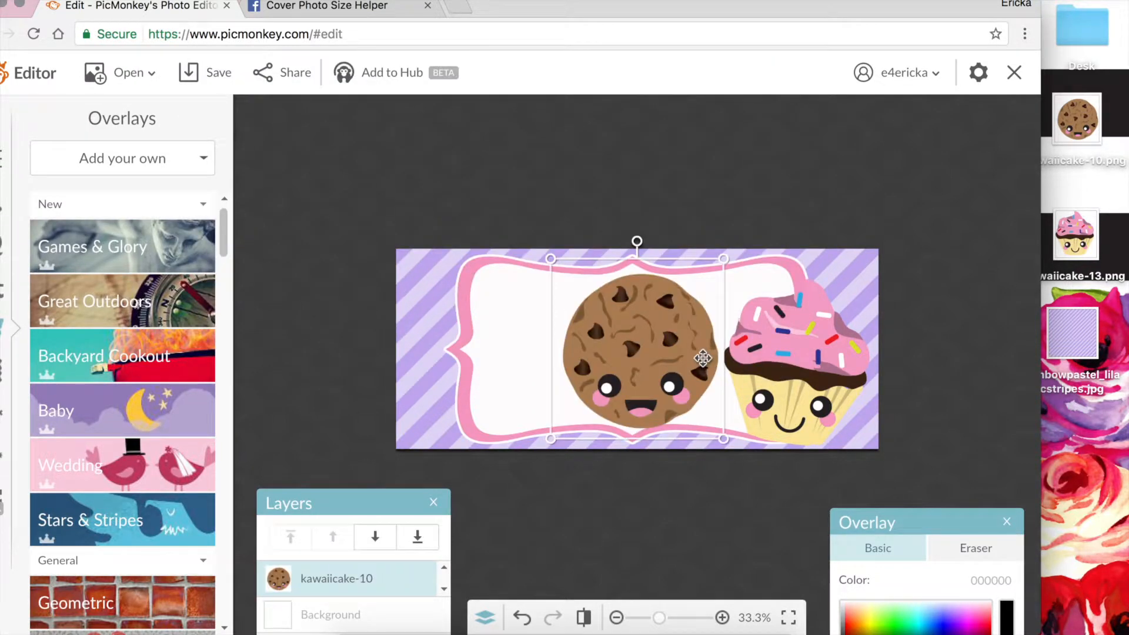
Step: Place the cookie over the end of the frame opposite the cupcake and tilt it slightly counter-clockwise
left_click_drag(674, 300, 506, 314)
left_click_drag(476, 256, 466, 256)
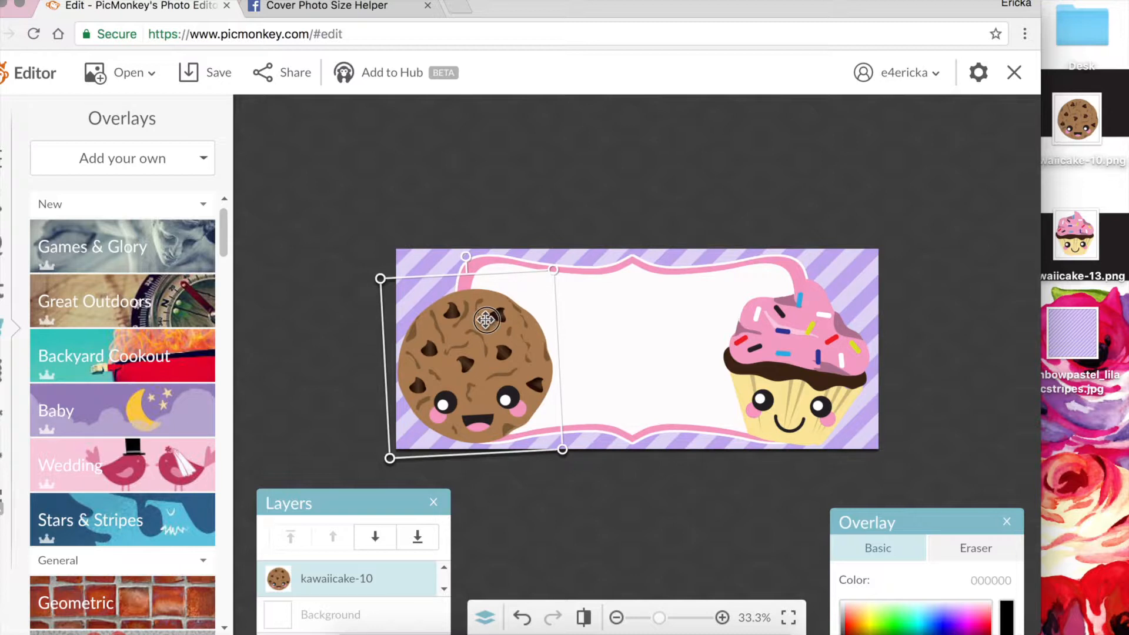
left_click_drag(485, 321, 485, 323)
Step: Shift the cupcake slightly outward so it sits closer to the canvas's right edge
left_click(856, 359)
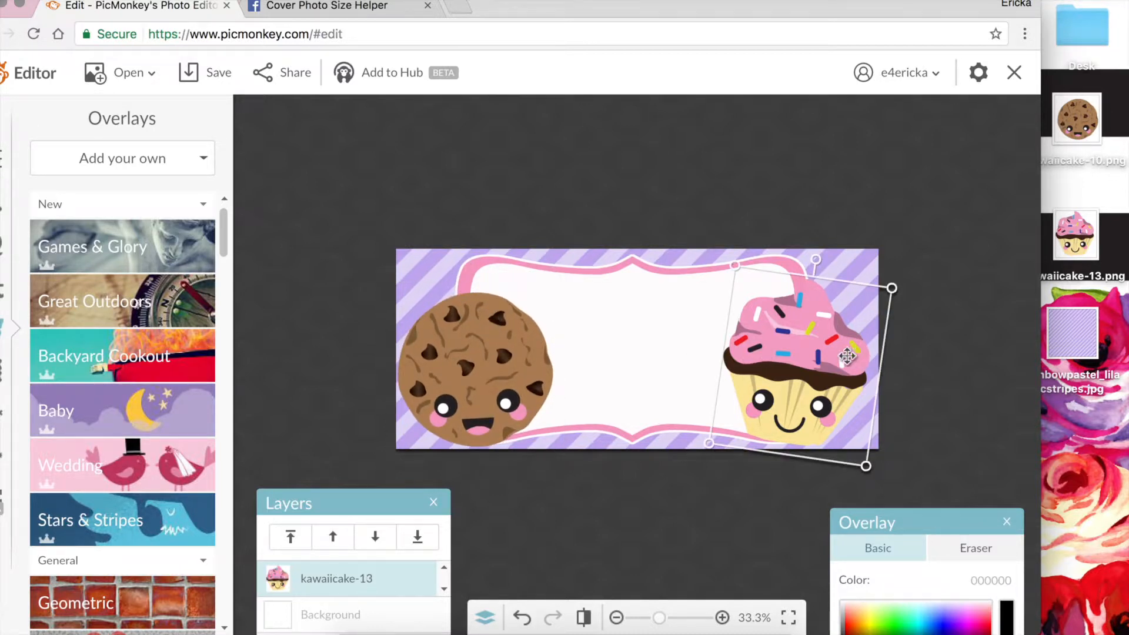
left_click_drag(849, 355, 853, 354)
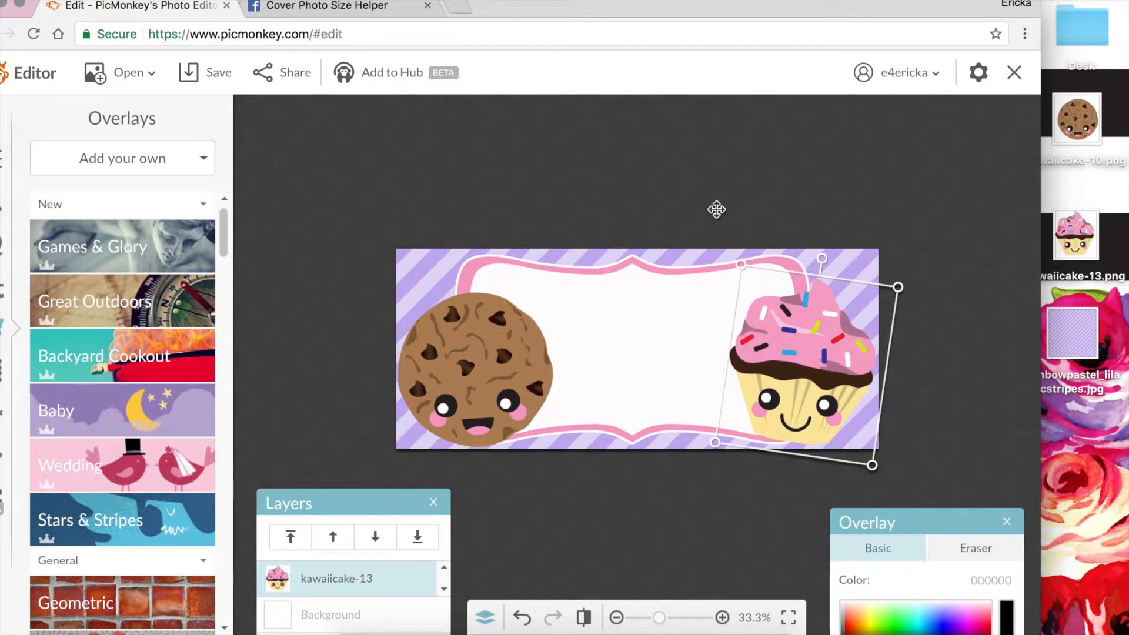
left_click(708, 181)
Step: Add the pink polka-dot bow image BR 324 bow clipart_21.png from the computer as an overlay
left_click(130, 154)
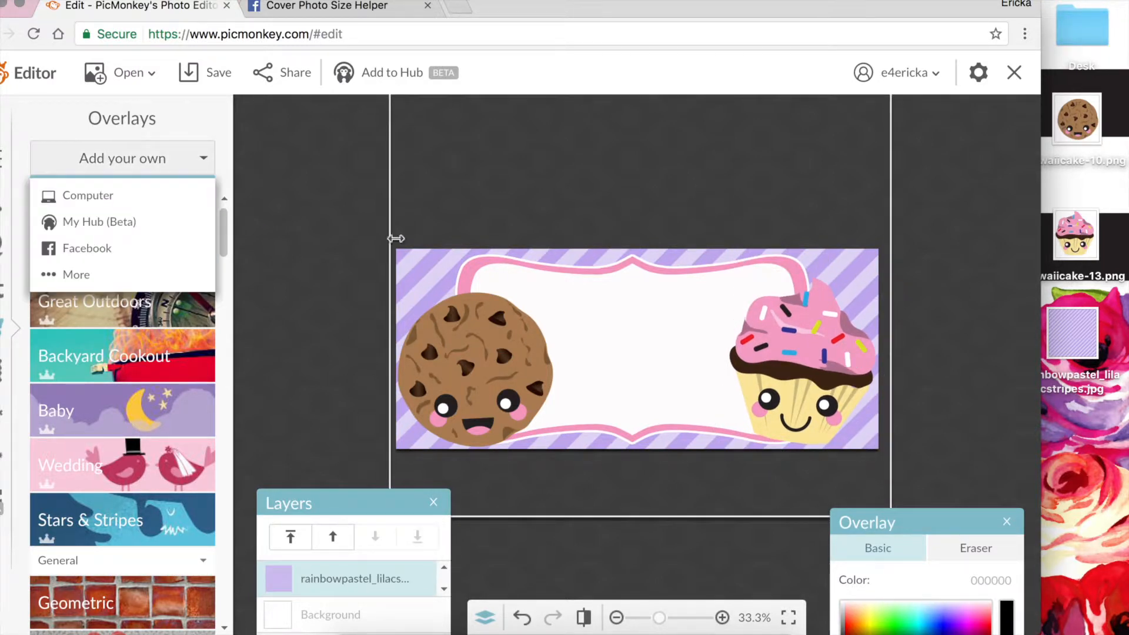
left_click(149, 201)
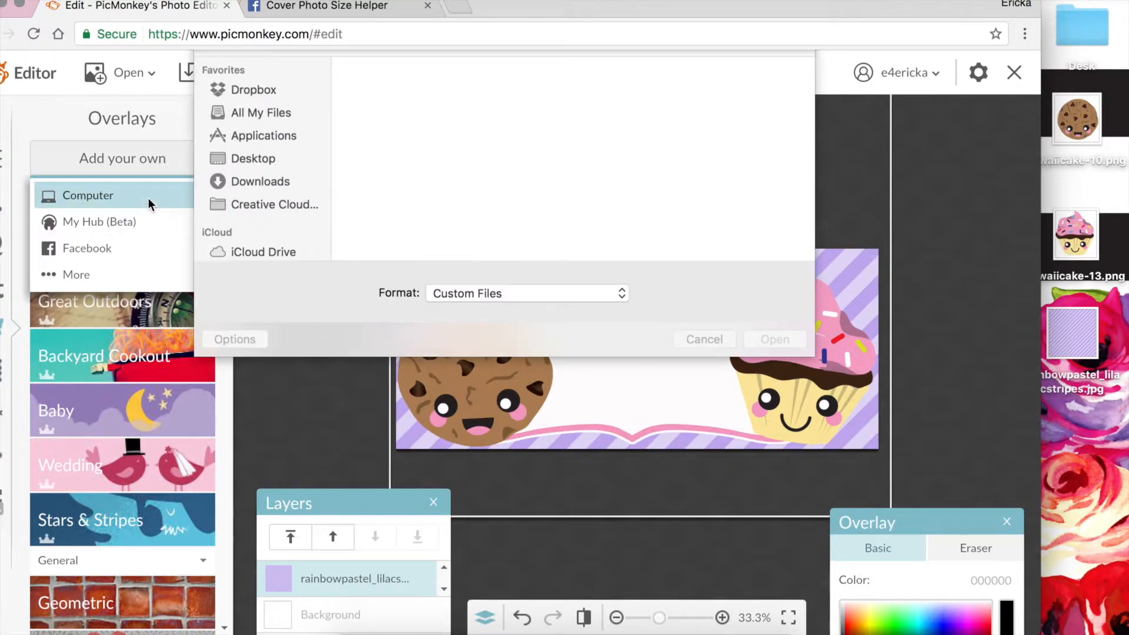
left_click(755, 133)
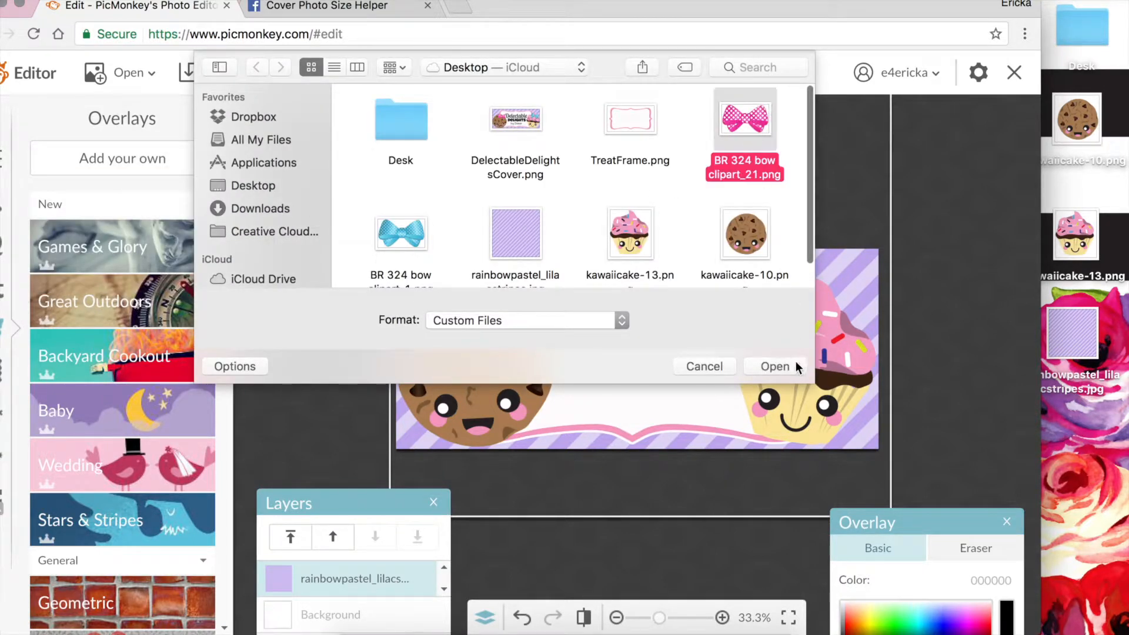
left_click(777, 365)
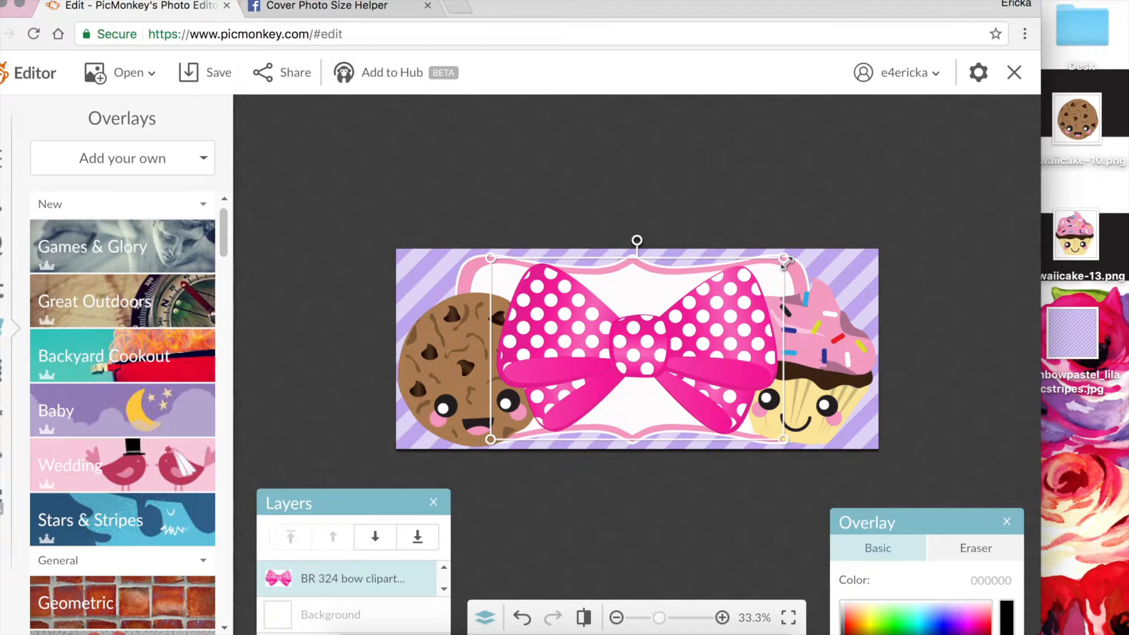
Step: Shrink the pink bow, tilt it slightly clockwise and place it on the upper right of the cookie
left_click_drag(788, 265, 502, 278)
left_click_drag(492, 329, 507, 326)
left_click(668, 211)
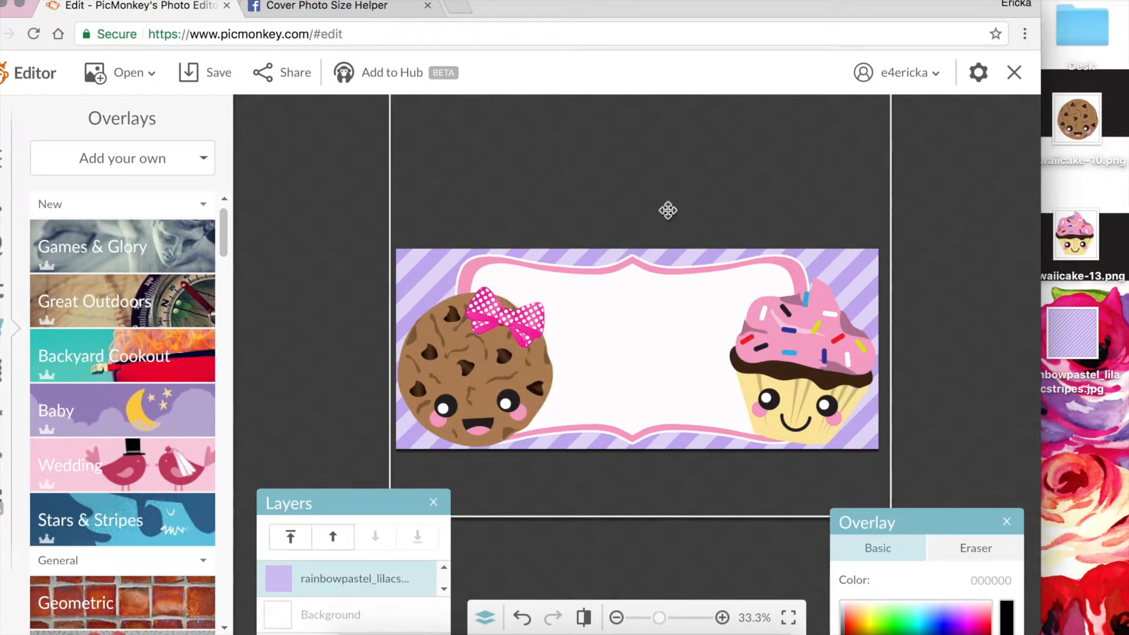
left_click(509, 321)
left_click_drag(554, 304, 546, 307)
Step: Add the blue BR 324 bow clip art from the computer as an overlay
left_click(151, 164)
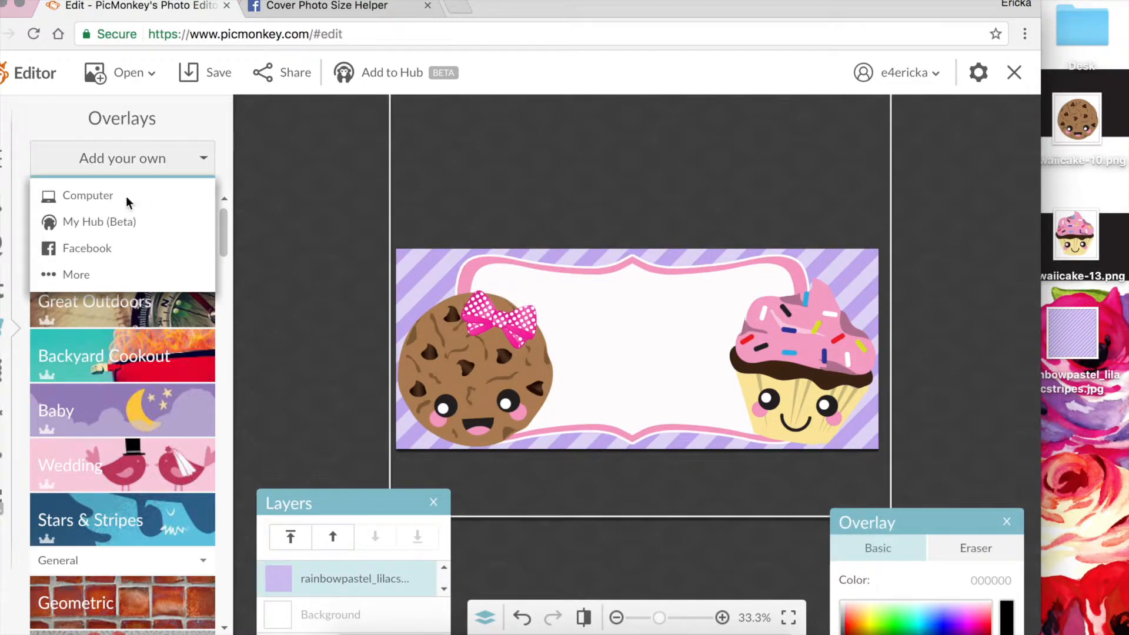
left_click(151, 197)
left_click(394, 238)
left_click(781, 364)
Step: Shrink the blue bow, tilt it slightly and place it on the cupcake's frosting near the top
left_click_drag(629, 352, 810, 300)
left_click_drag(965, 207, 783, 277)
left_click(817, 253)
left_click(825, 288)
left_click(386, 200)
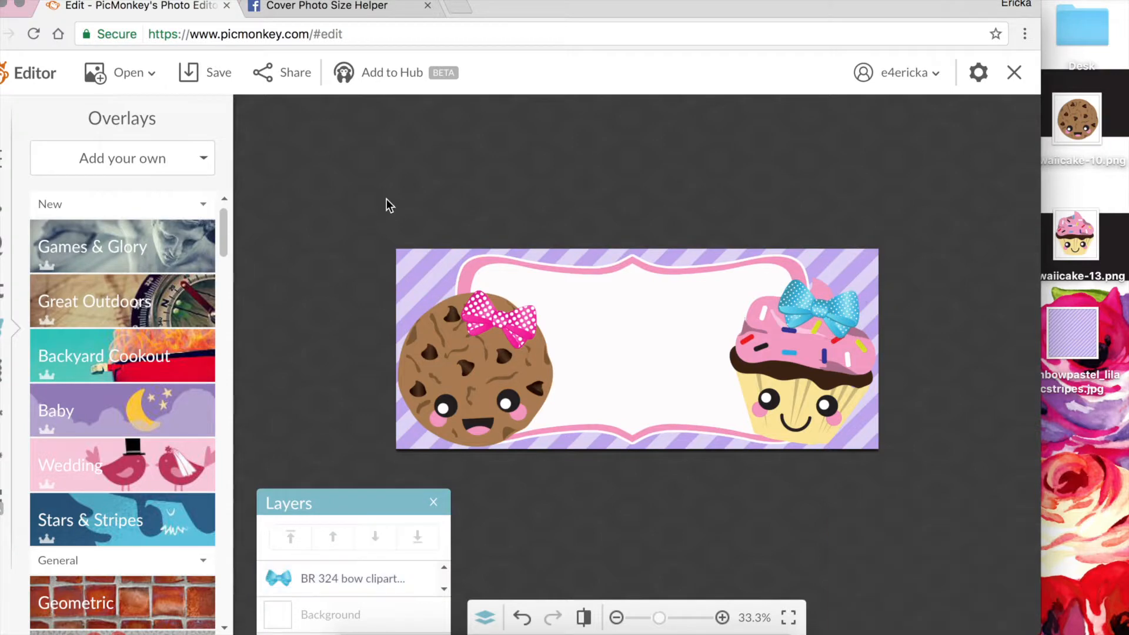
Step: Add a text reading "Delectable" in the Lobster Two font
left_click_drag(500, 4, 548, 5)
left_click(67, 4)
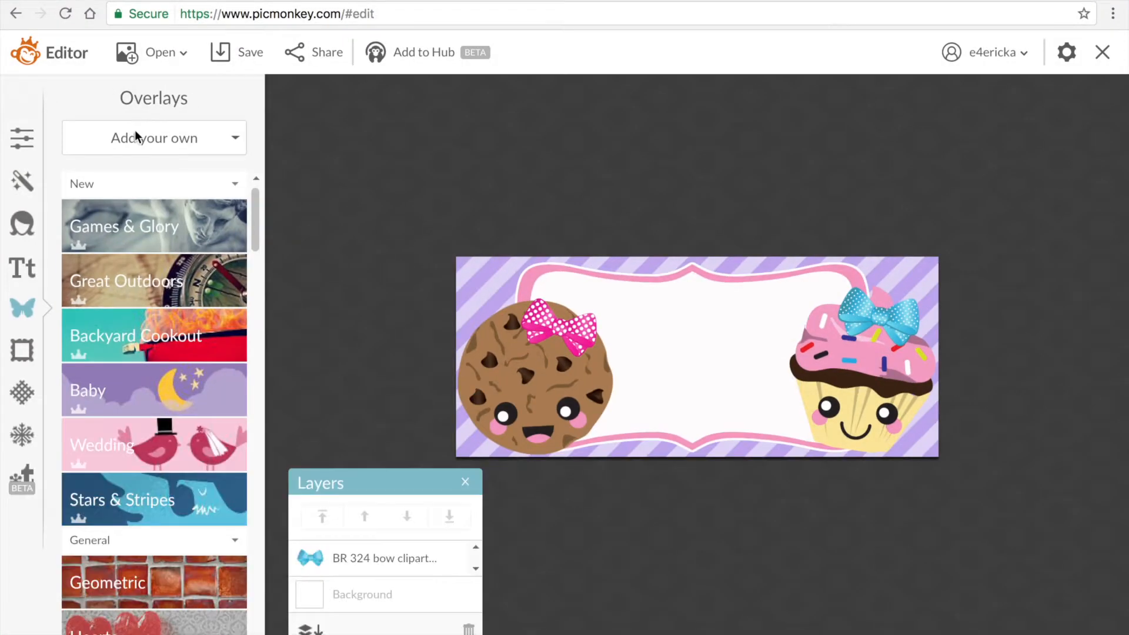
left_click(24, 274)
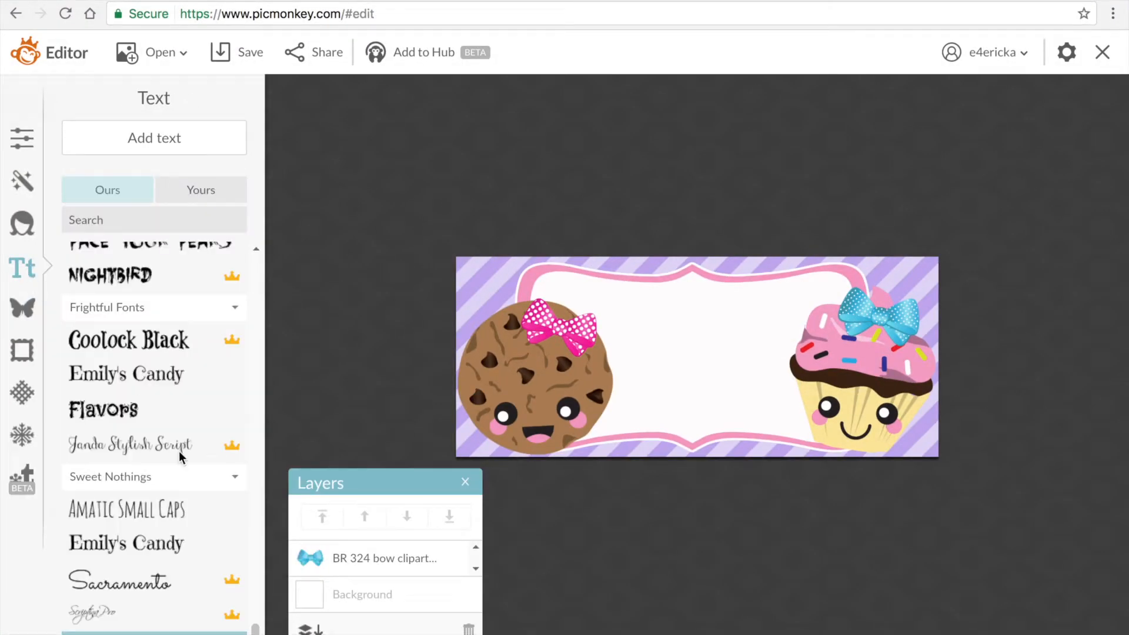
left_click_drag(251, 611, 238, 262)
left_click(173, 286)
left_click(172, 147)
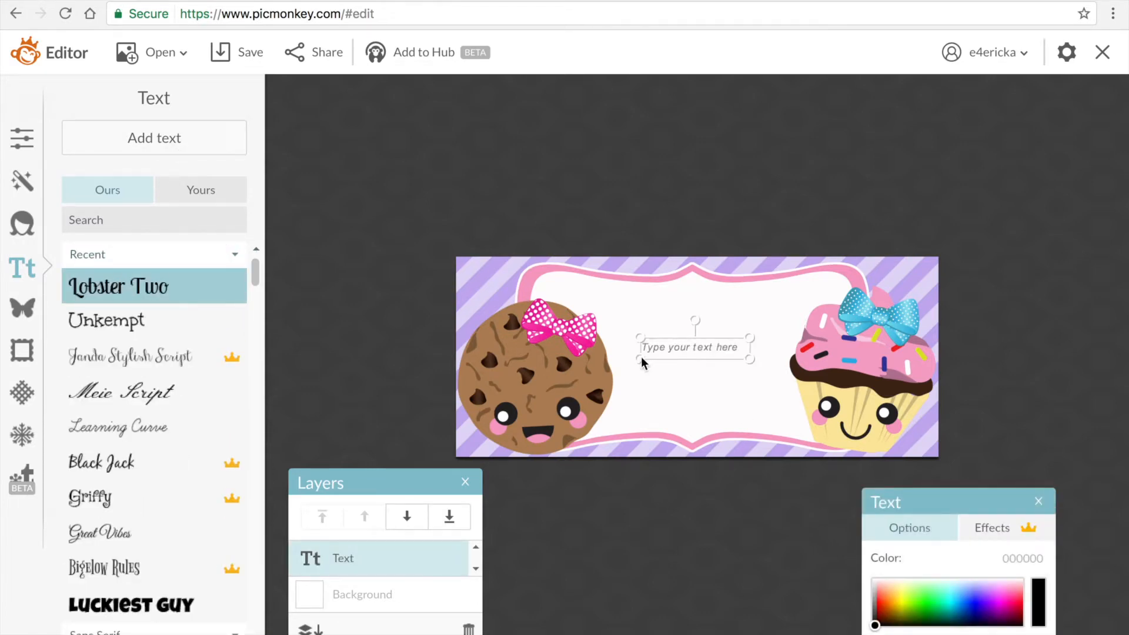
left_click_drag(970, 507, 1046, 266)
left_click(1080, 456)
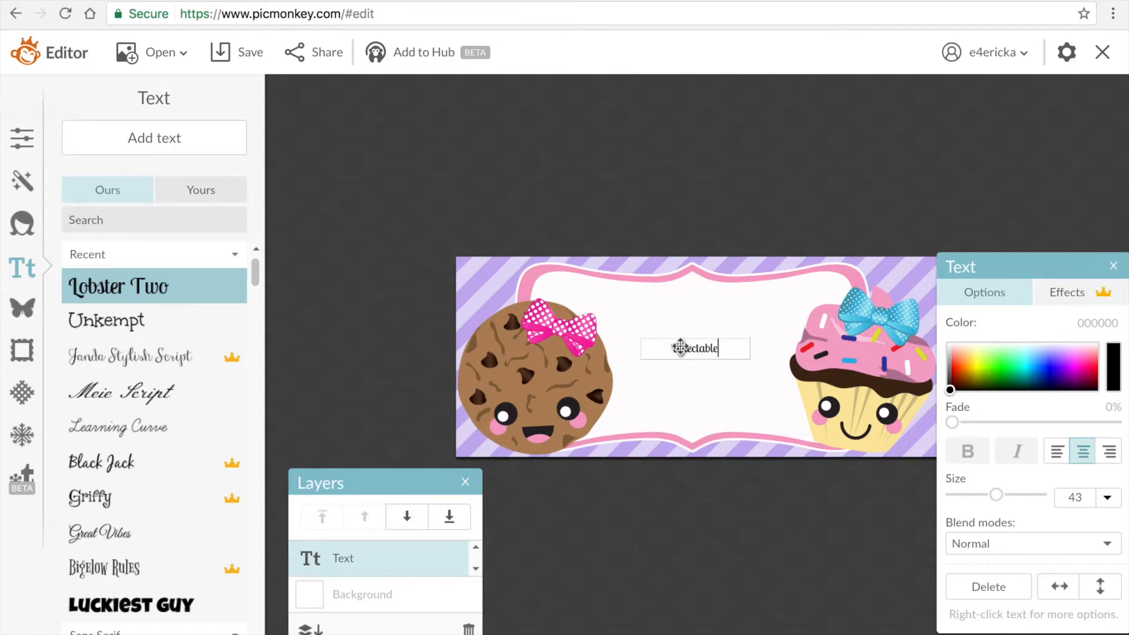
left_click(659, 400)
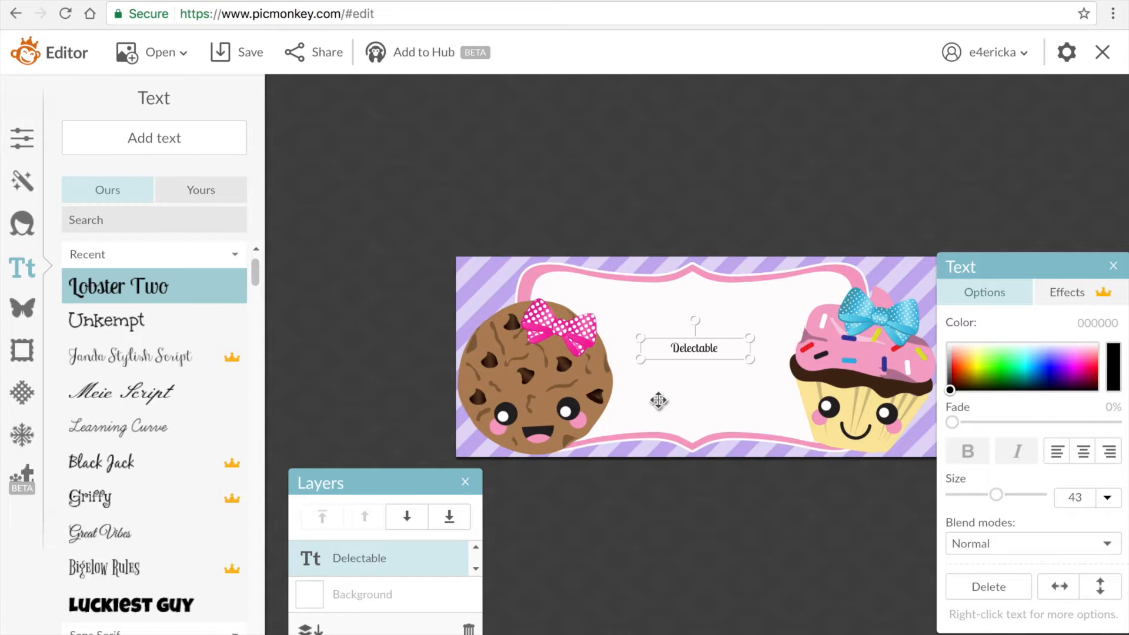
Step: Enlarge the "Delectable" text to size 172 and position it in the frame's upper half between the cookie and cupcake
left_click_drag(642, 358, 451, 386)
left_click_drag(746, 335, 879, 232)
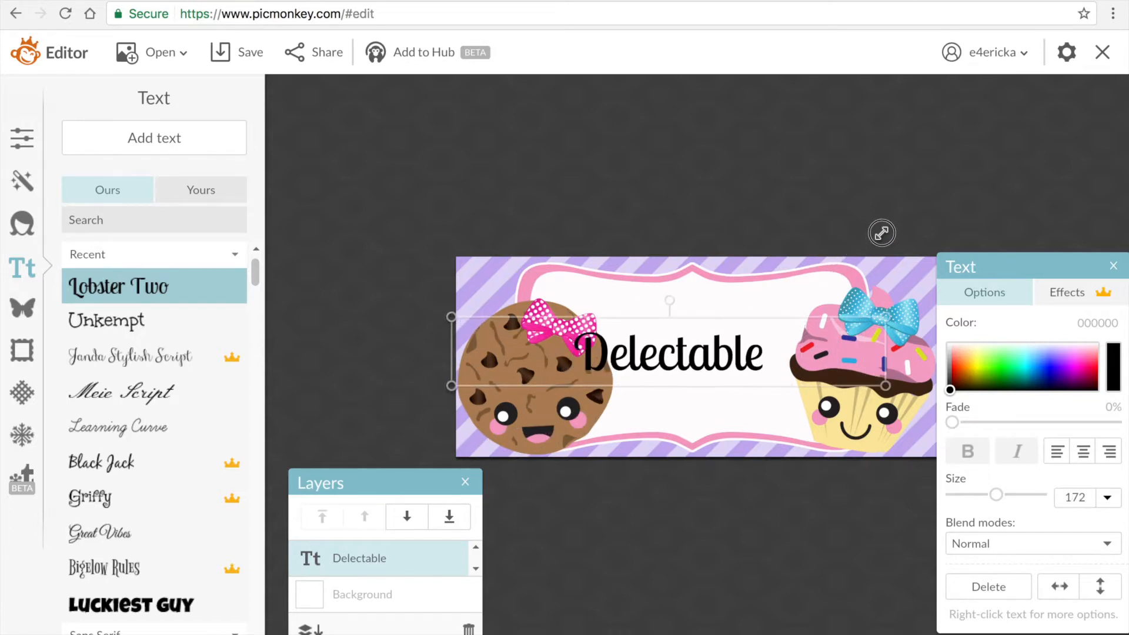
left_click_drag(906, 338, 736, 331)
left_click_drag(656, 334, 739, 336)
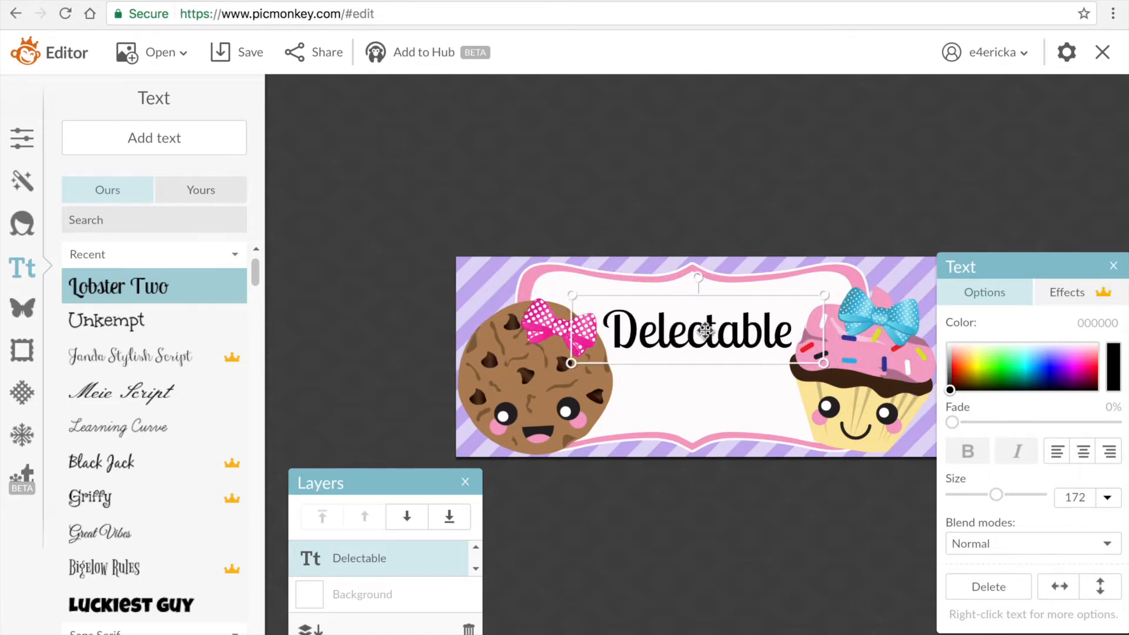
left_click(421, 265)
Step: Add the text "Delights" in Lobster Two, enlarge it to size 123 and place it under "Delectable"
left_click(202, 148)
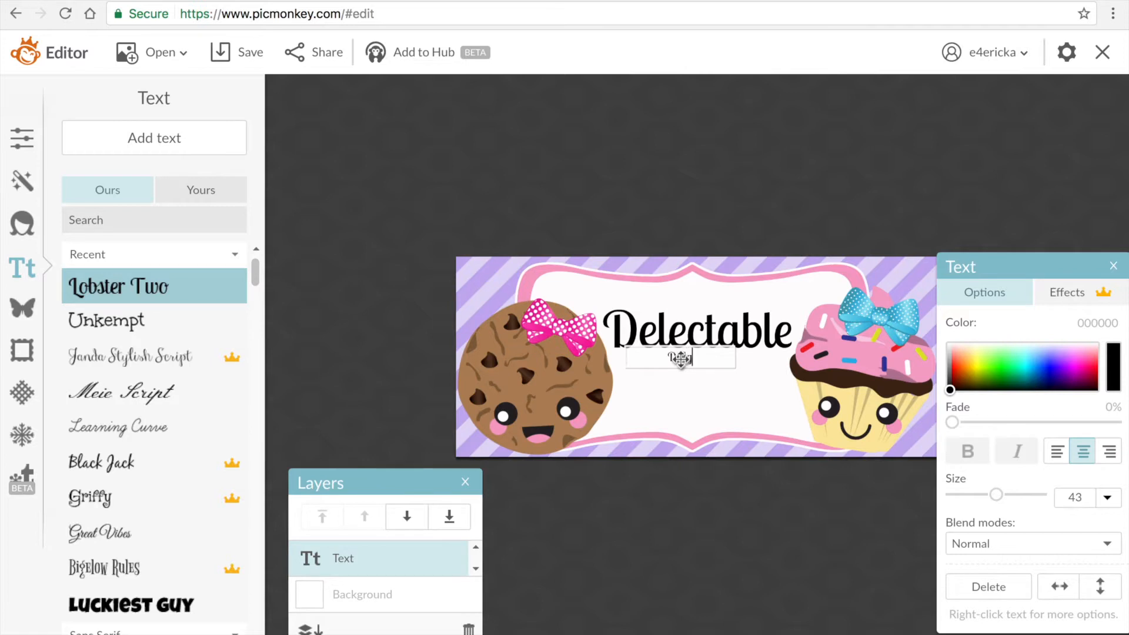
left_click(702, 296)
left_click_drag(630, 372, 423, 400)
left_click_drag(557, 379, 672, 374)
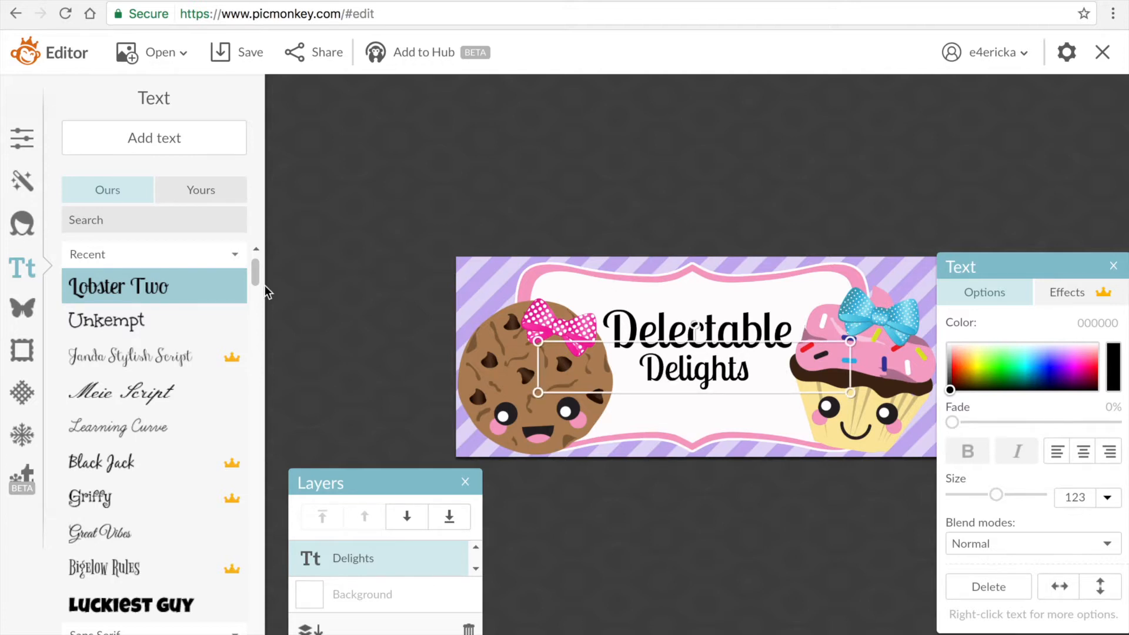
Step: Change the "Delights" text to the Luckiest Guy font, then resize and centre it beneath "Delectable"
scroll(256, 292, "down", 4)
left_click(176, 373)
left_click_drag(698, 376, 704, 374)
left_click_drag(544, 379, 651, 377)
left_click_drag(786, 375, 739, 380)
left_click_drag(604, 397, 589, 400)
left_click_drag(685, 375, 691, 373)
left_click(770, 176)
Step: Add a byline text below "Delights" reading "by" followed by the owner's first name
left_click(154, 137)
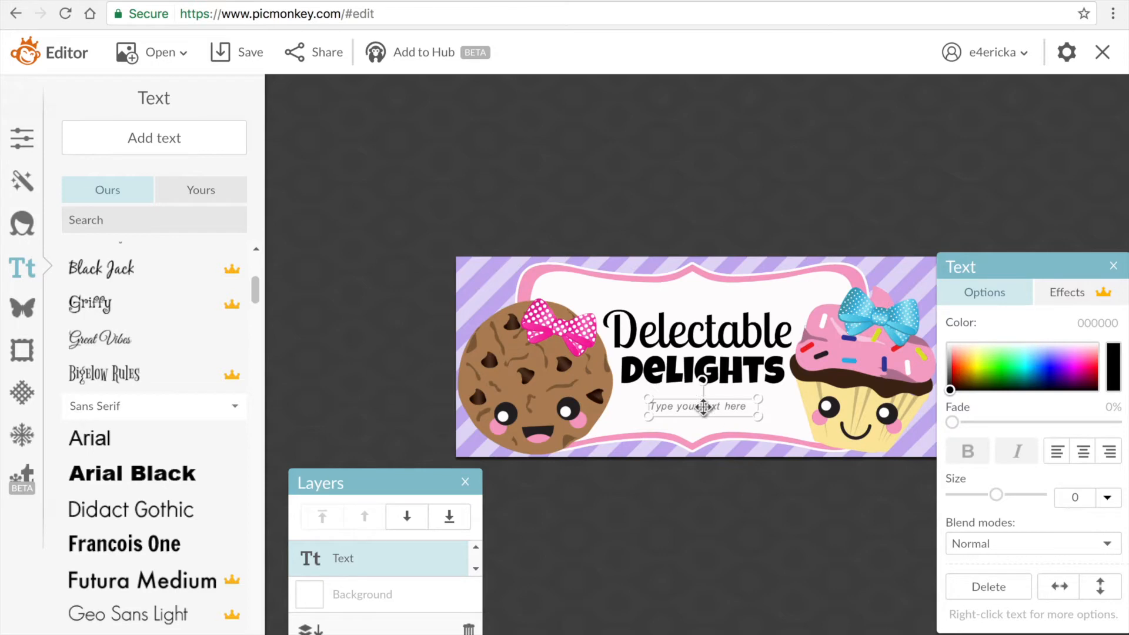
left_click(704, 405)
type("BY DIane")
left_click(754, 479)
left_click(707, 416)
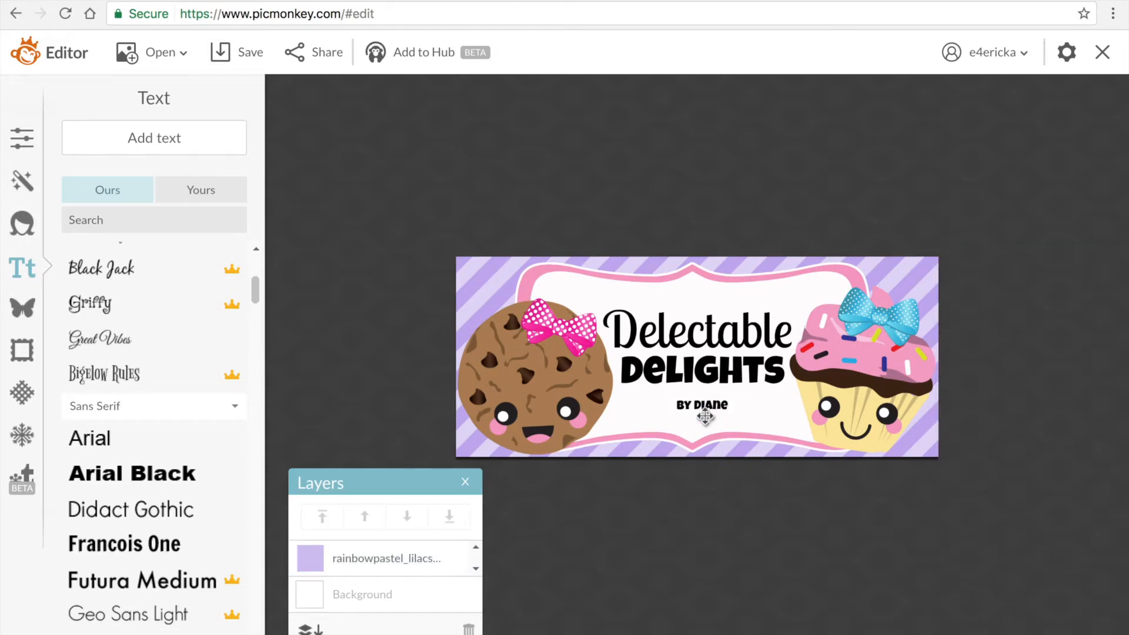
Step: Search the fonts for "un" and set the byline text to Unkempt
left_click(704, 407)
left_click_drag(257, 299, 260, 630)
left_click(170, 221)
type("un")
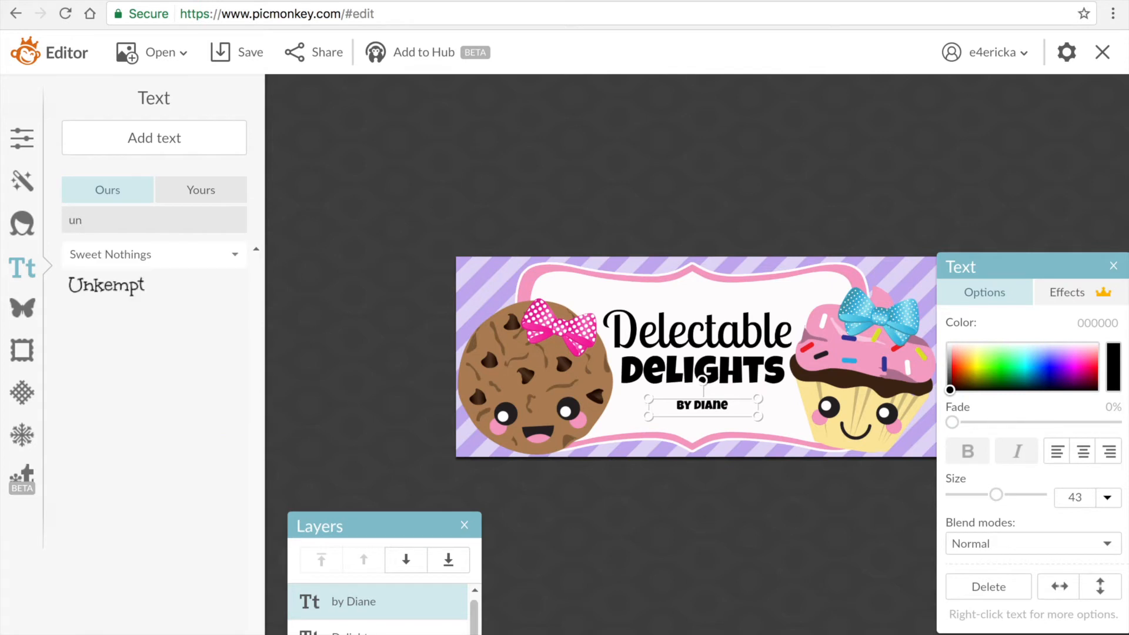
left_click(98, 288)
Step: Enlarge the byline to about size 115 and centre it directly under "Delights"
left_click_drag(649, 417, 519, 449)
left_click_drag(608, 416, 678, 406)
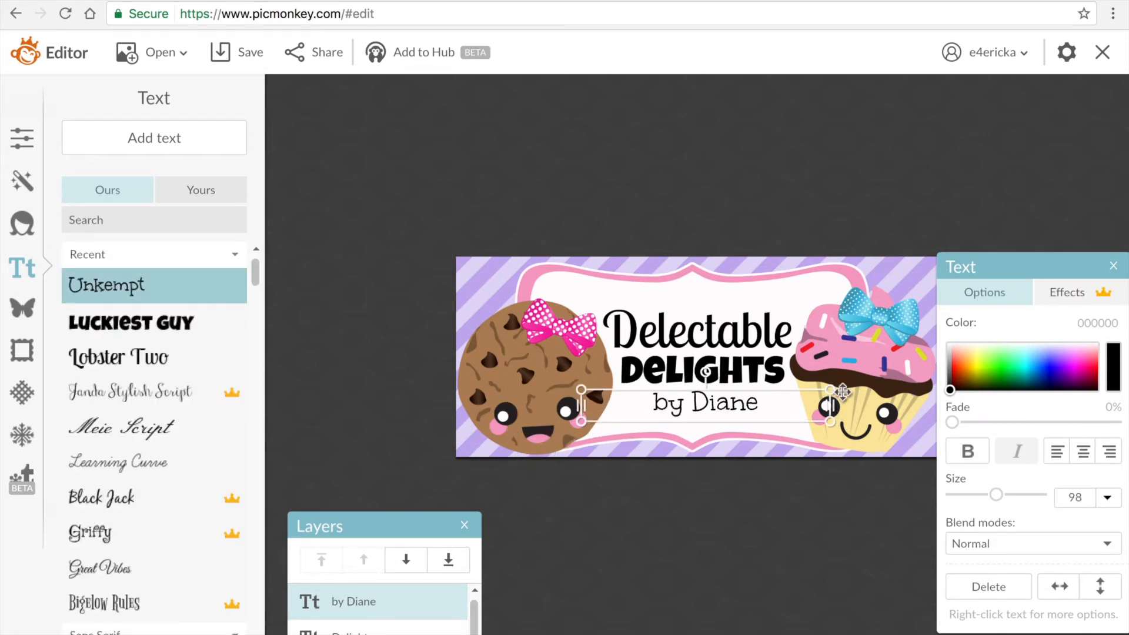
left_click_drag(836, 390, 765, 386)
left_click(681, 406)
left_click_drag(687, 403, 717, 398)
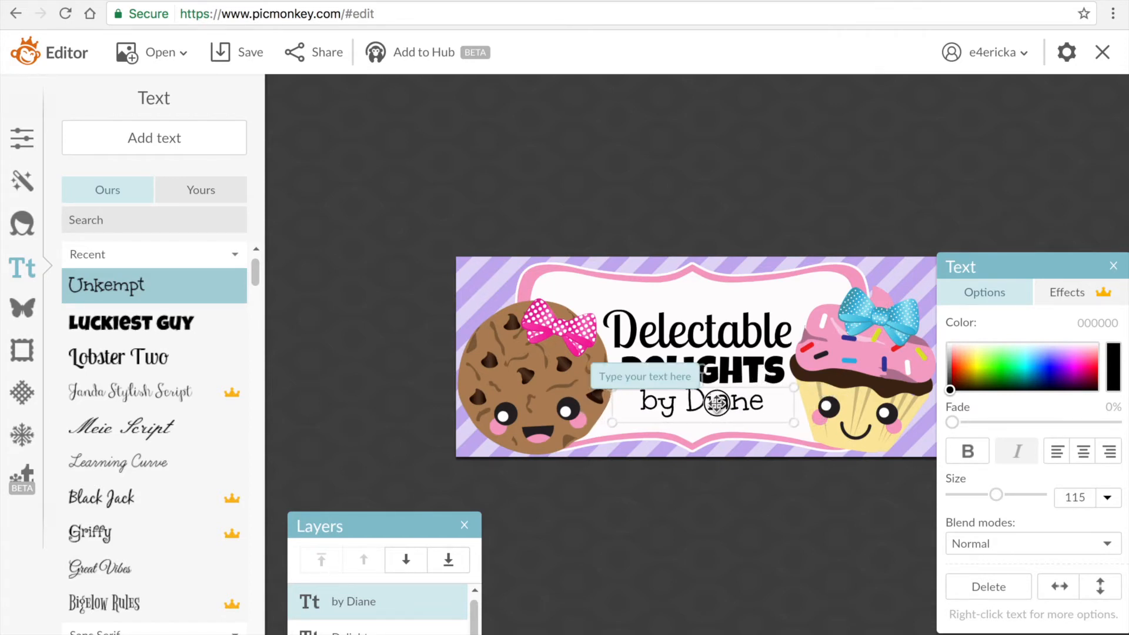
left_click(854, 172)
Step: Enlarge the "Delectable" text to size 181 and fine-tune the position of the stacked text lines inside the frame
left_click(713, 328)
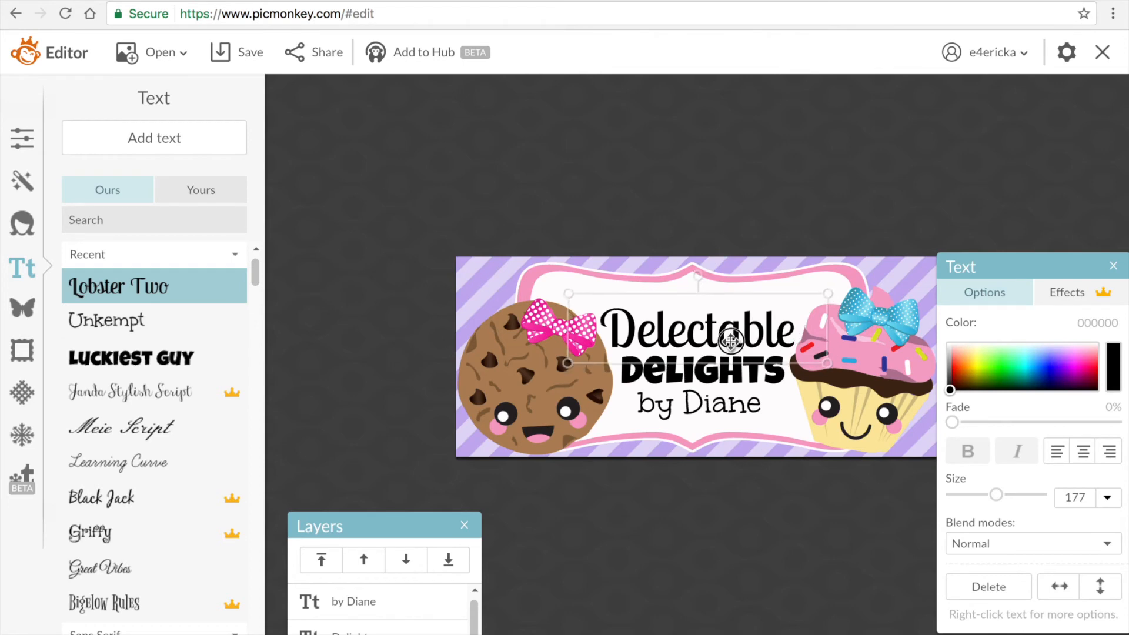
left_click_drag(831, 294, 818, 298)
left_click_drag(729, 368, 728, 371)
left_click(706, 330)
left_click_drag(818, 298, 831, 293)
left_click_drag(678, 333, 675, 330)
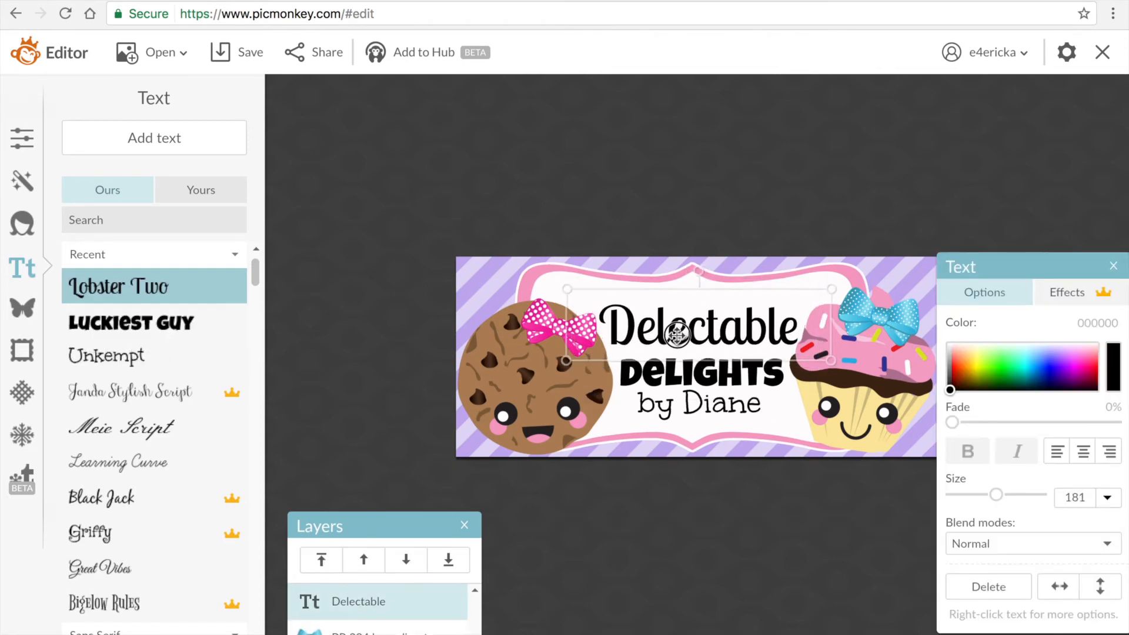
left_click(824, 177)
left_click(695, 366)
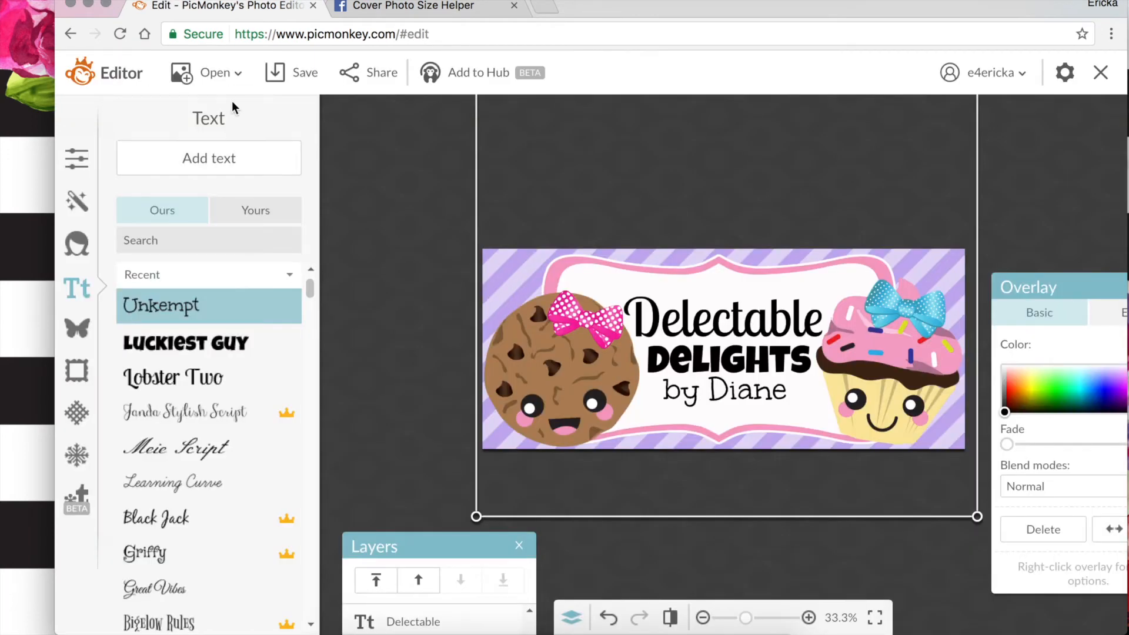
Step: Save the finished design to the computer as ExampleBanner in .png format
left_click(299, 82)
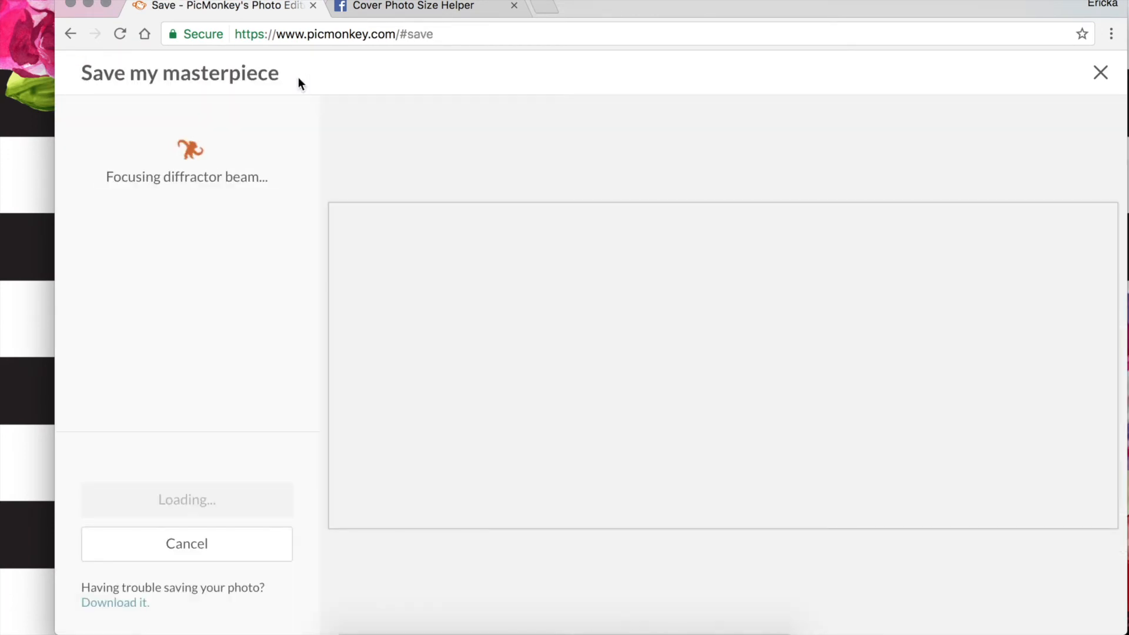
double_click(169, 154)
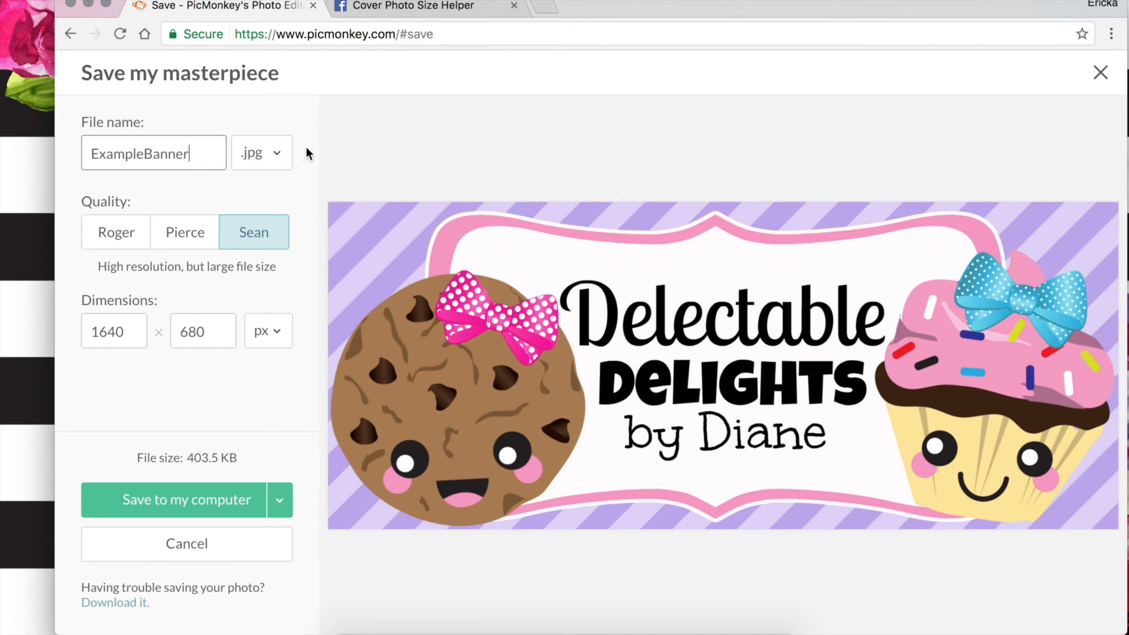
left_click(275, 154)
left_click(266, 219)
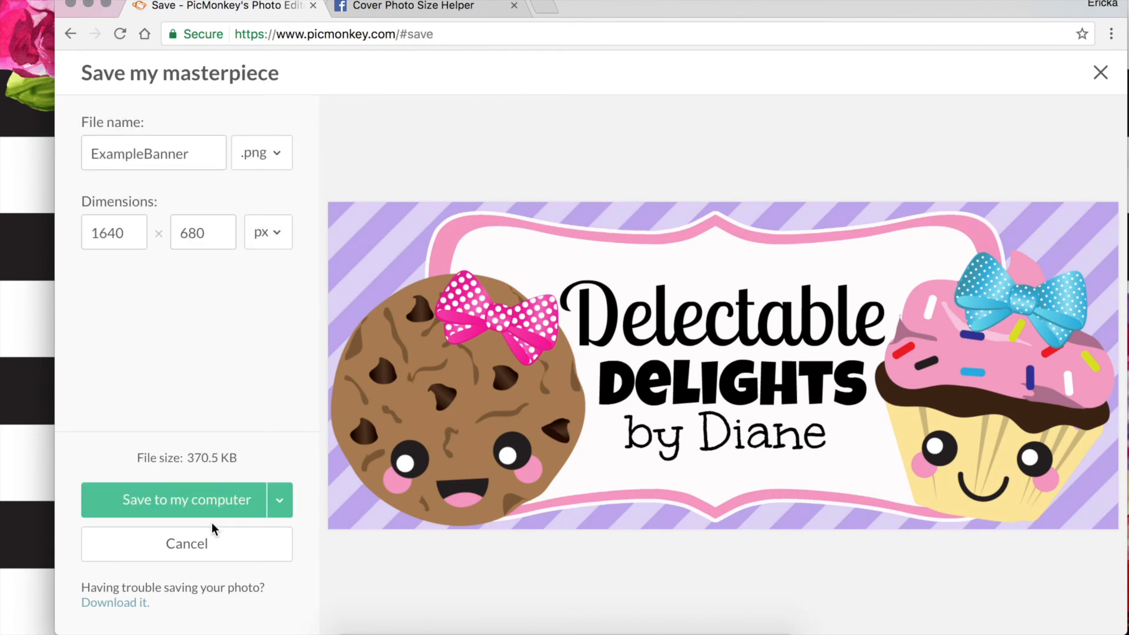
left_click(221, 503)
left_click(738, 227)
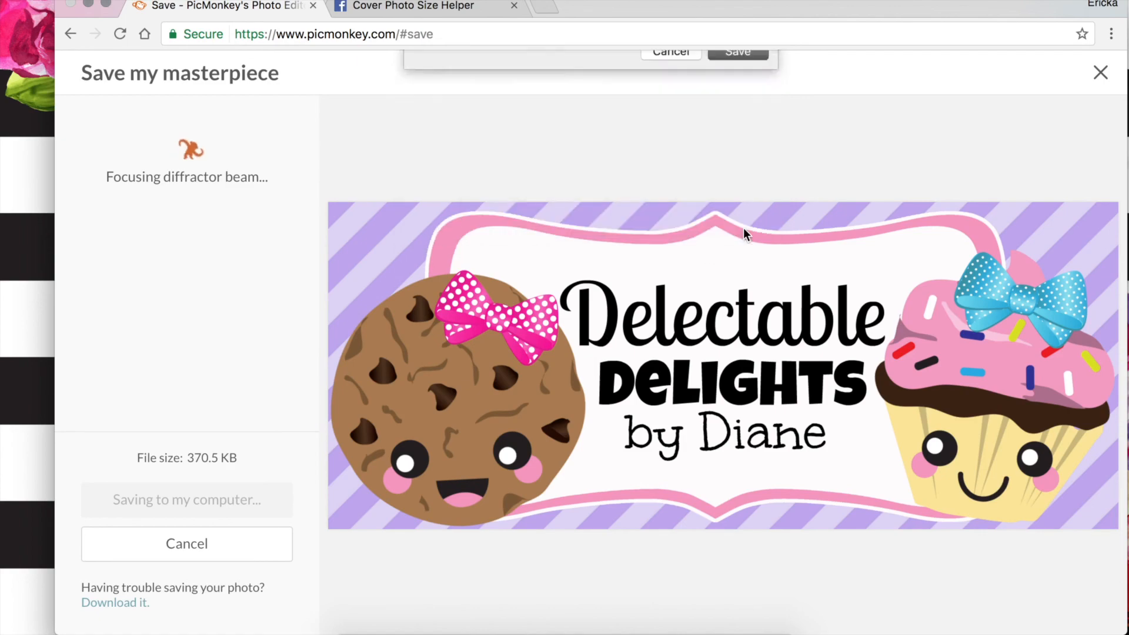